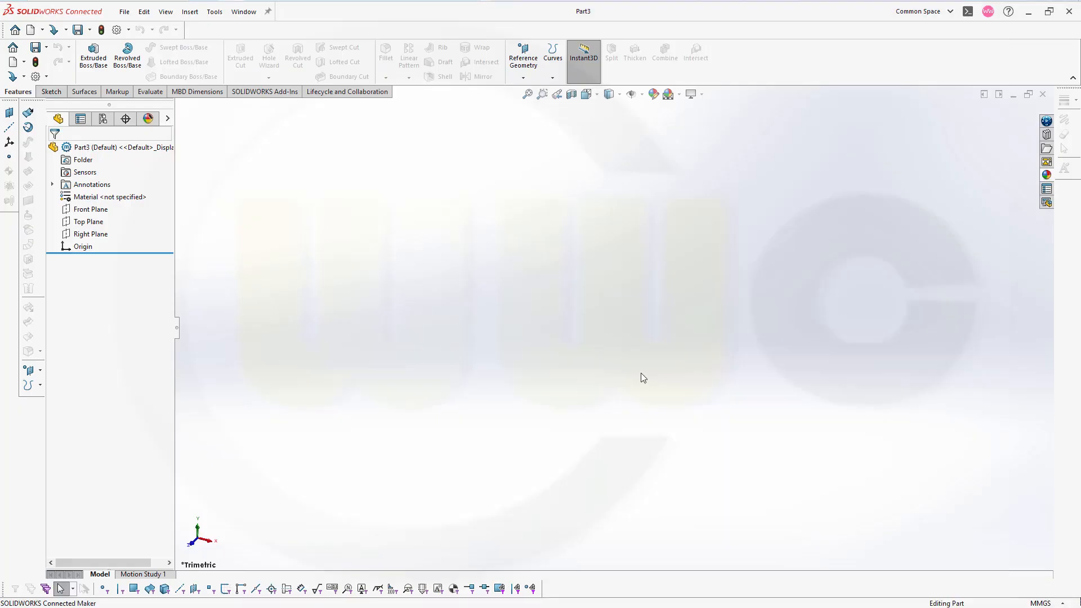
# - Start a sketch on the Front Plane and draw a corner rectangle about 40 mm wide and 67 mm high beside the origin
pyautogui.click(103, 211)
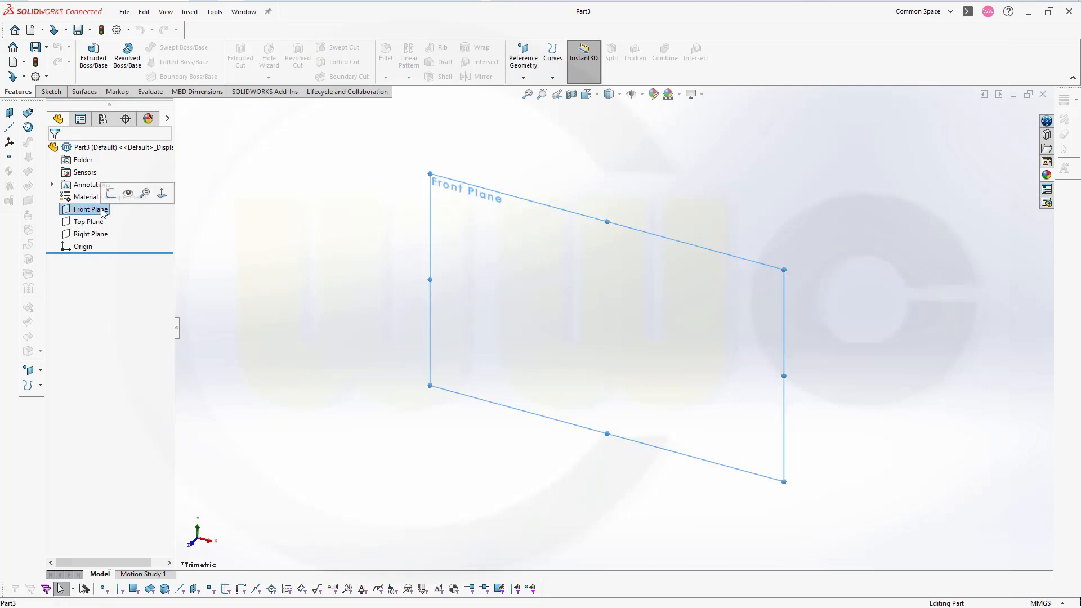
pyautogui.click(112, 194)
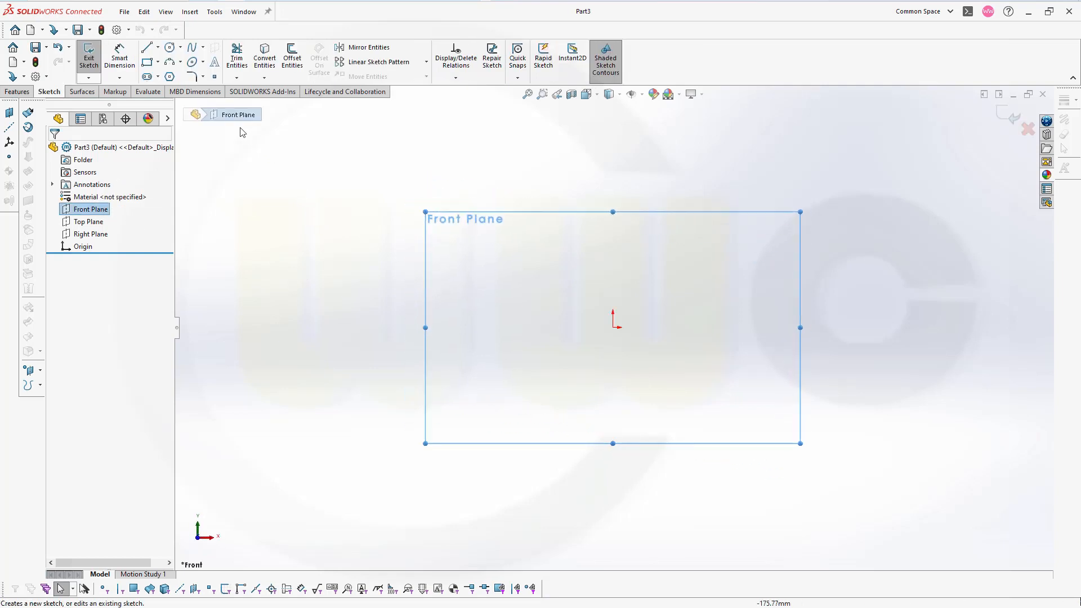
pyautogui.click(658, 351)
pyautogui.click(743, 210)
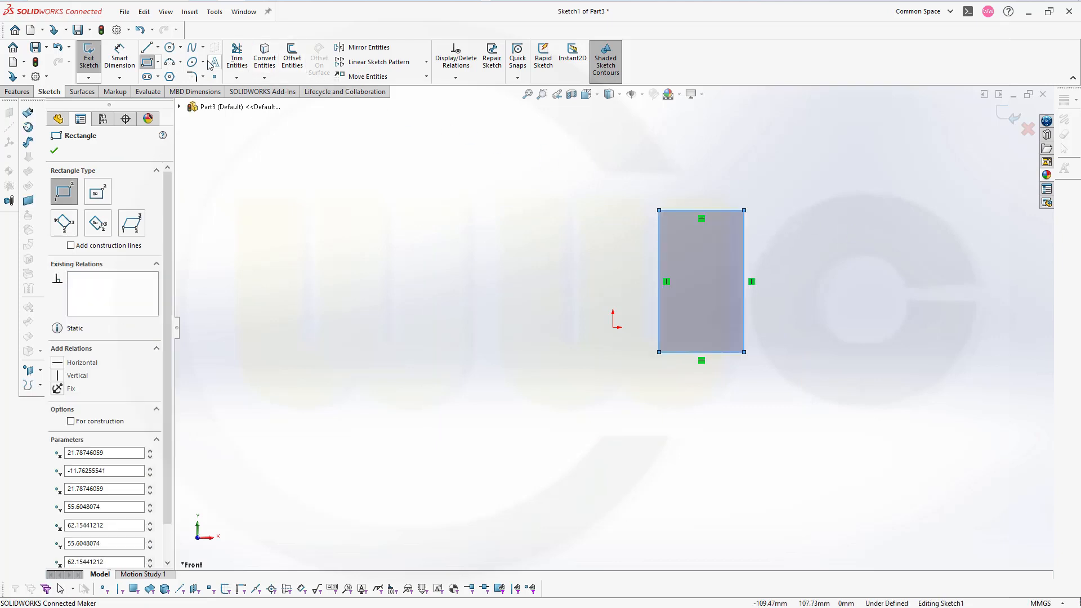
# - Dimension the rectangle to 56 mm wide and 118 mm high
pyautogui.click(119, 57)
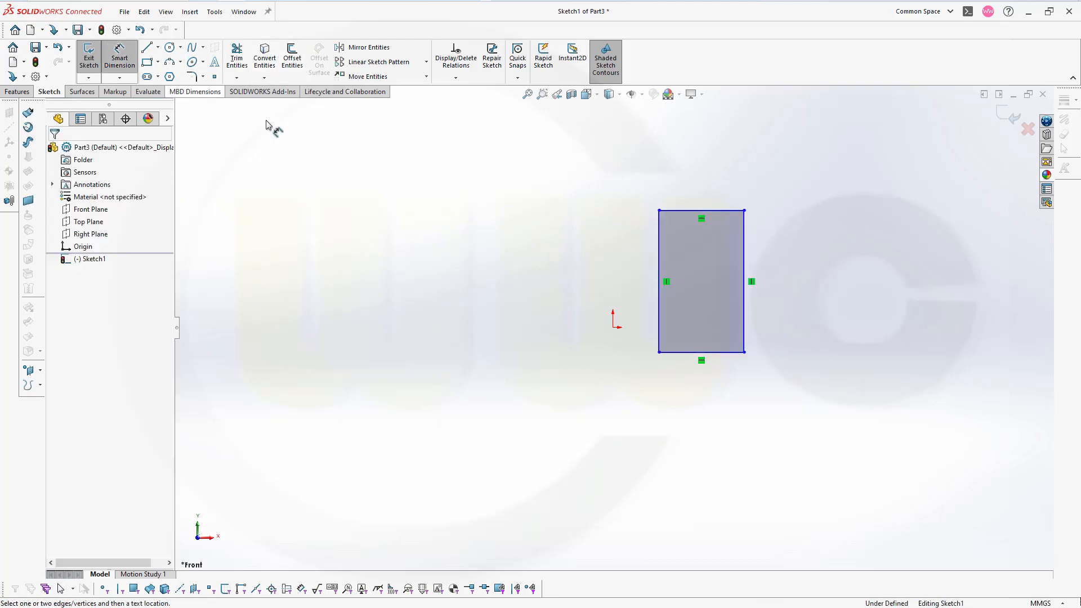
pyautogui.click(658, 246)
pyautogui.click(744, 255)
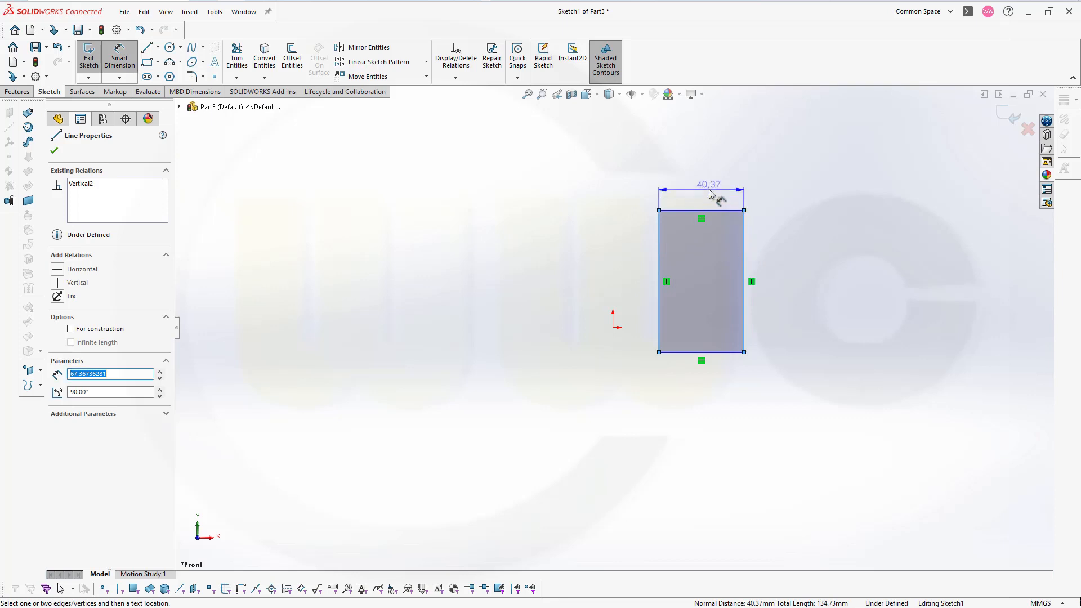
pyautogui.click(709, 189)
pyautogui.write('56')
pyautogui.press('Return')
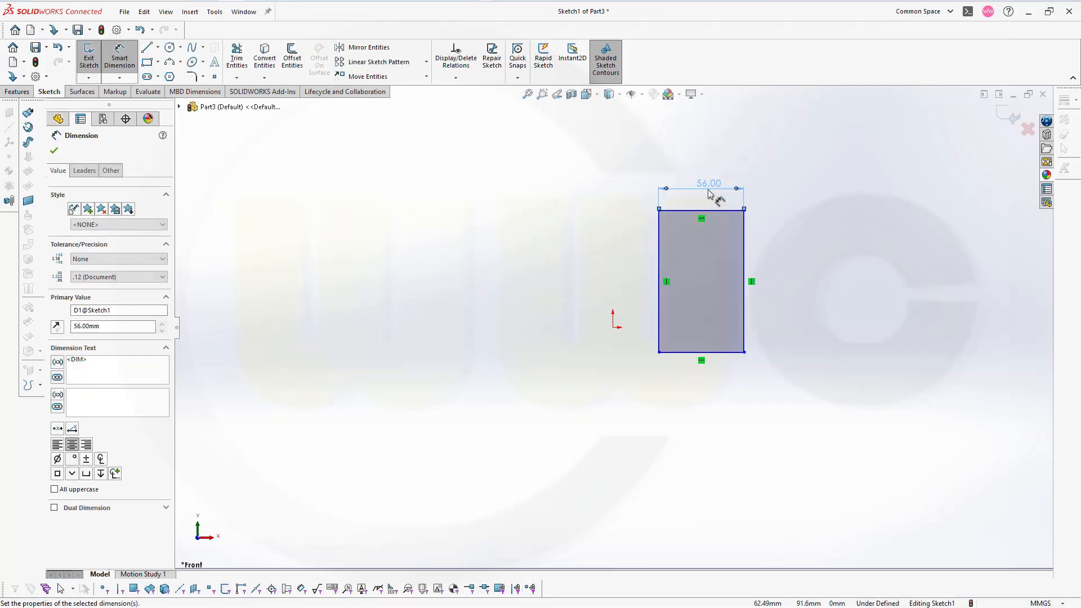
pyautogui.click(683, 213)
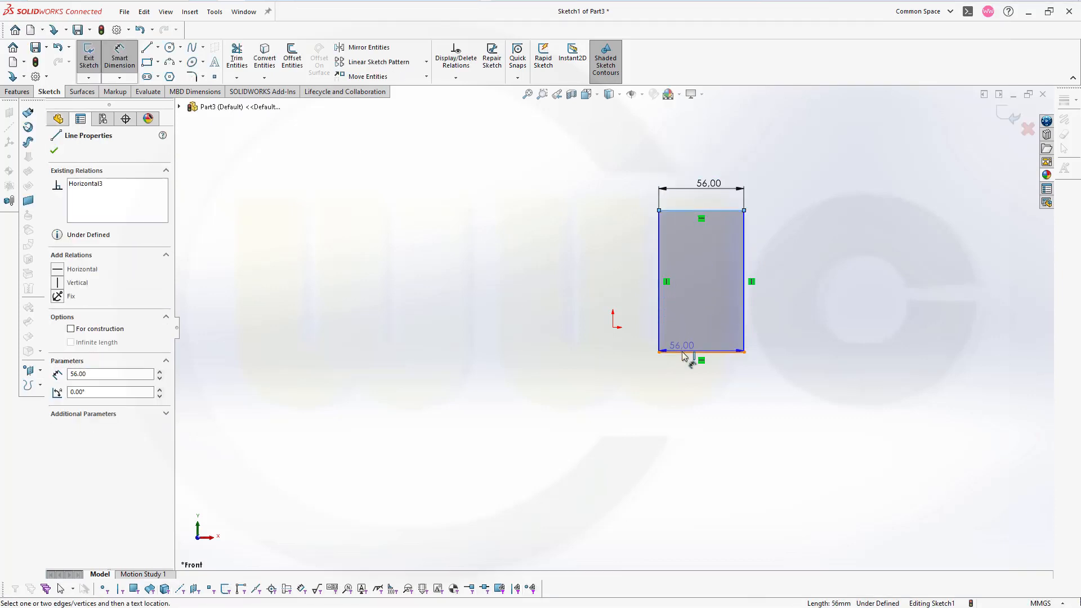
pyautogui.click(692, 352)
pyautogui.click(788, 282)
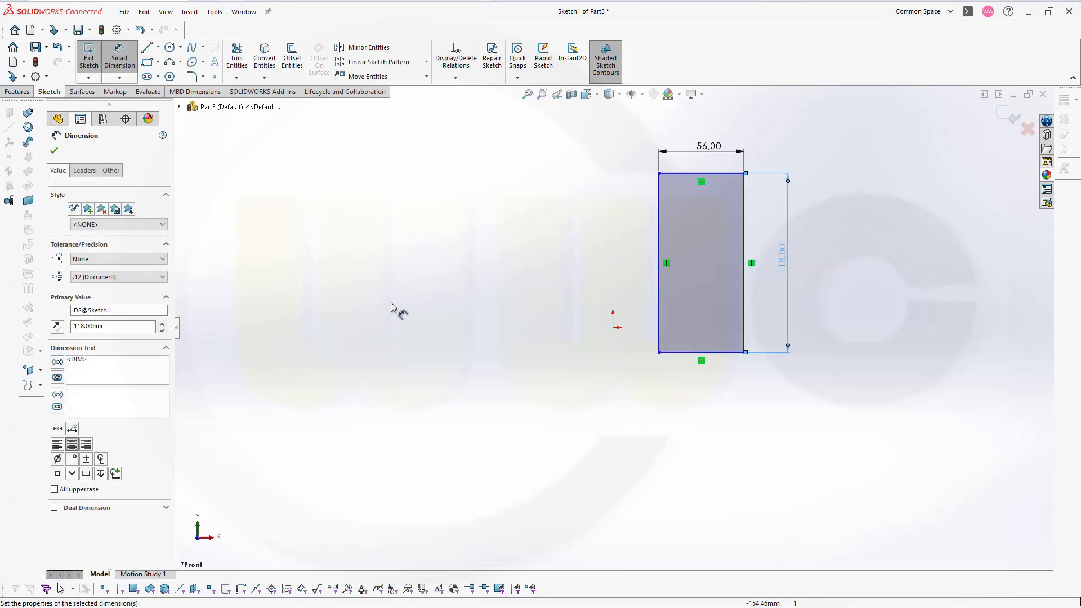
pyautogui.press('Escape')
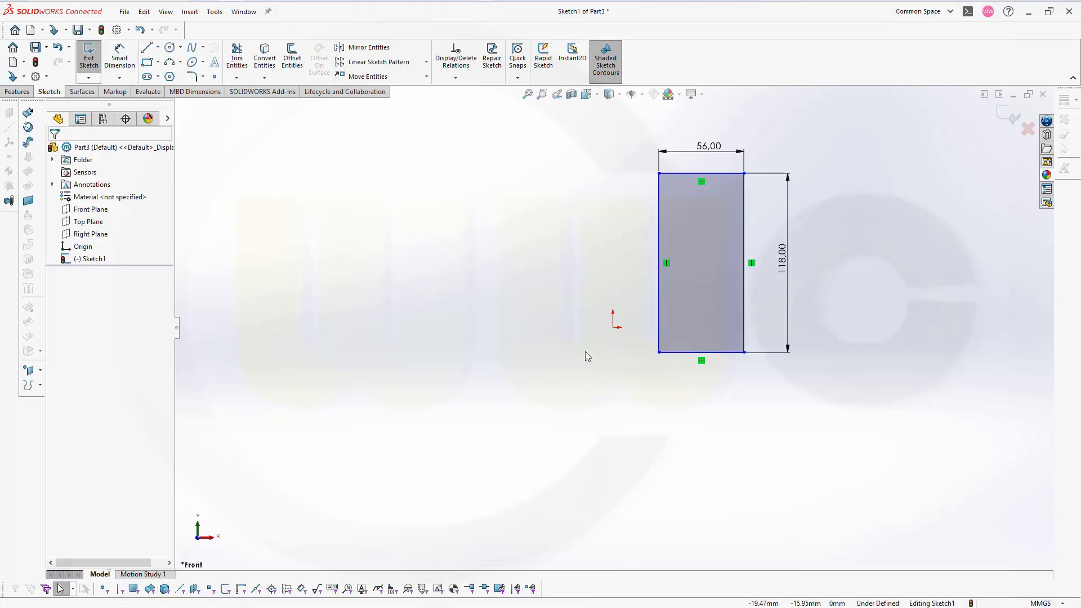
# - Make the midpoint of the rectangle's bottom edge coincident with the origin and exit the sketch
pyautogui.click(613, 327)
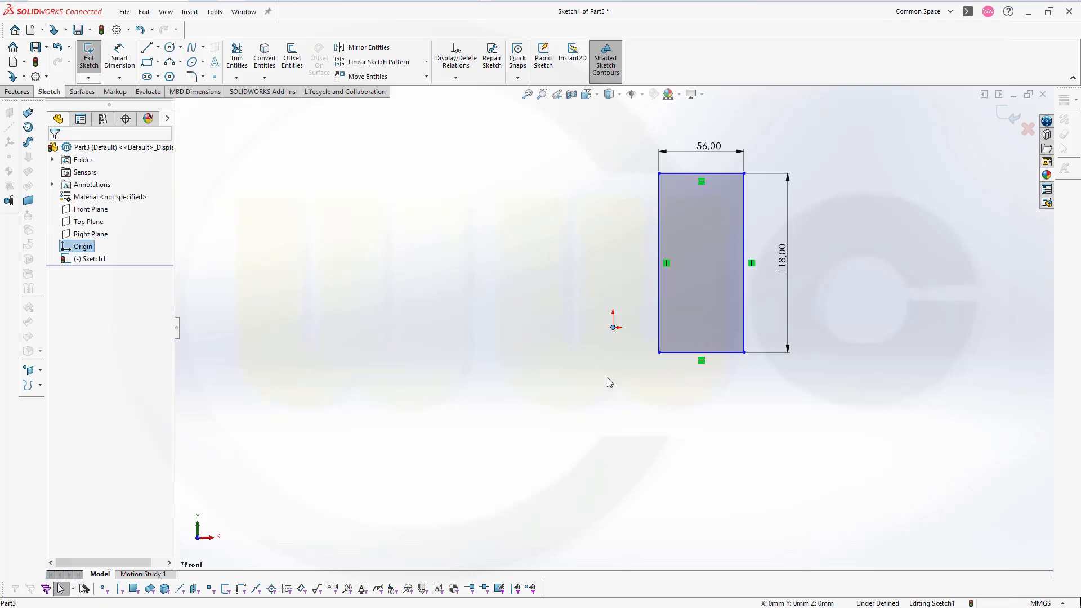
pyautogui.keyDown('ctrl'); pyautogui.click(700, 352); pyautogui.keyUp('ctrl')
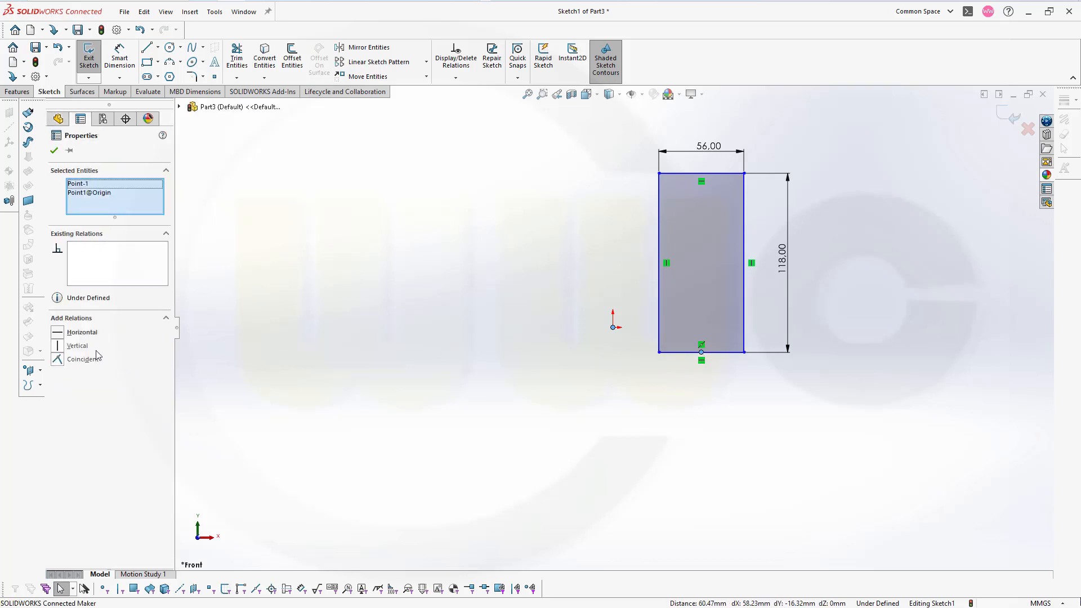
pyautogui.click(61, 360)
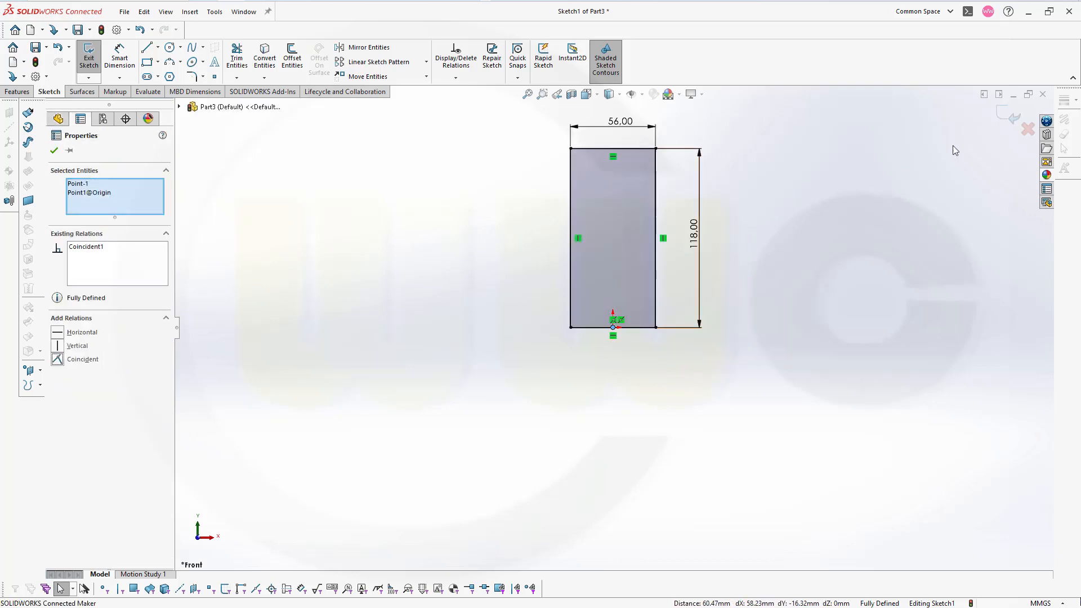
pyautogui.click(1009, 118)
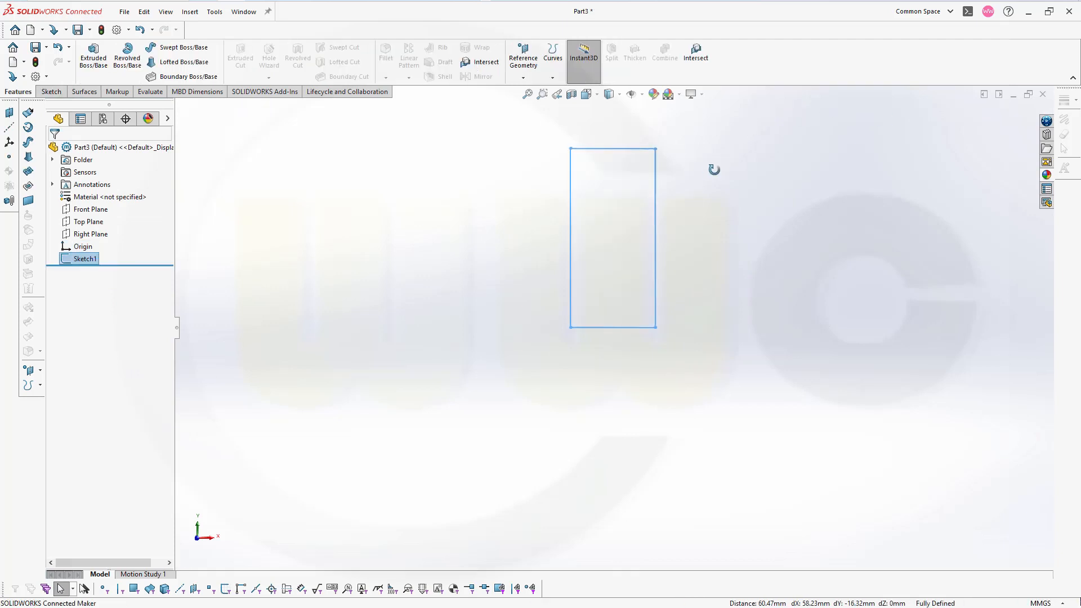
# - Extrude the rectangle 60 mm as a solid boss with the Mid Plane end condition
pyautogui.moveTo(713, 169); pyautogui.dragTo(679, 174, button='middle')
pyautogui.scroll(2, 664, 121)
pyautogui.scroll(-1, 665, 121)
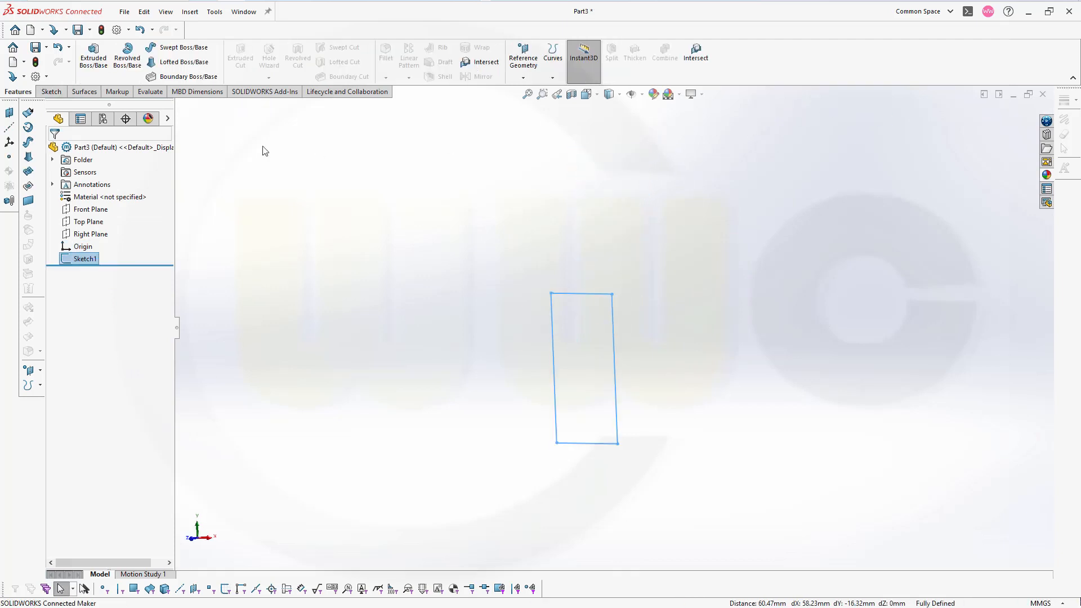
pyautogui.click(93, 58)
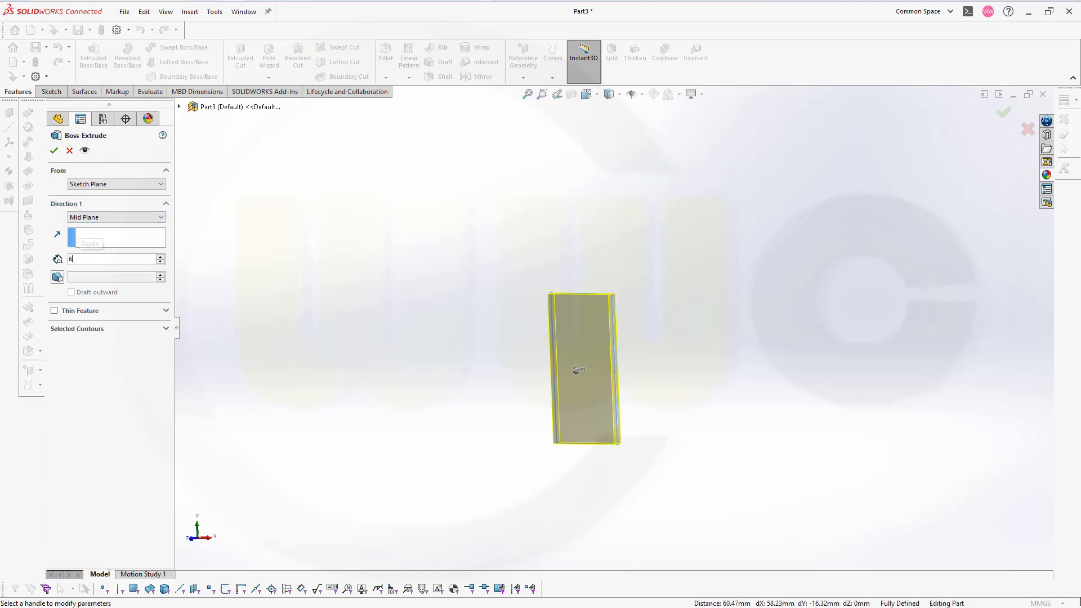
pyautogui.write('60')
pyautogui.press('Return')
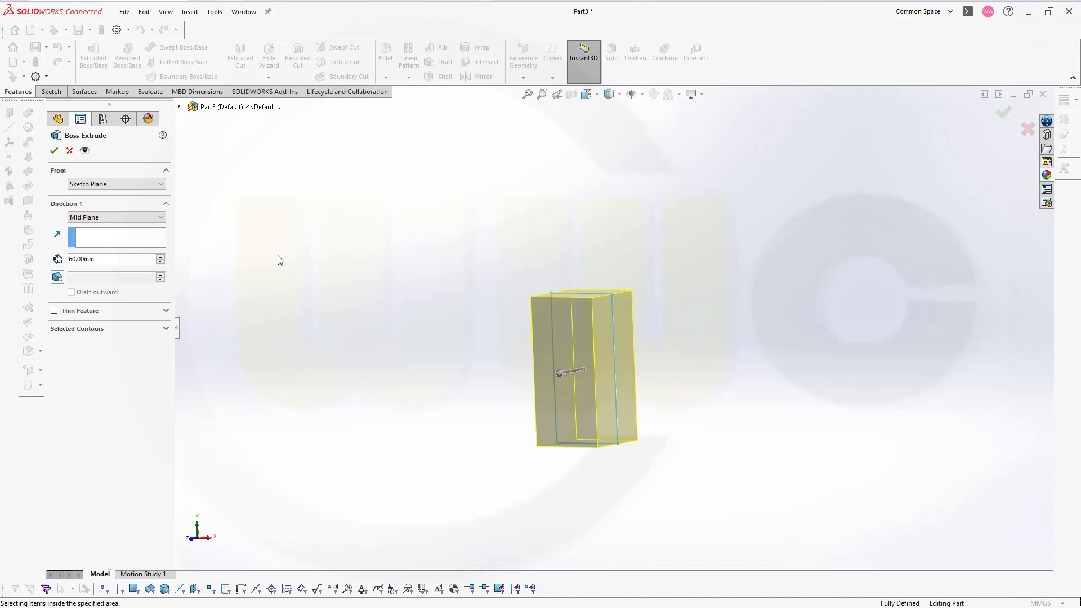
pyautogui.click(54, 150)
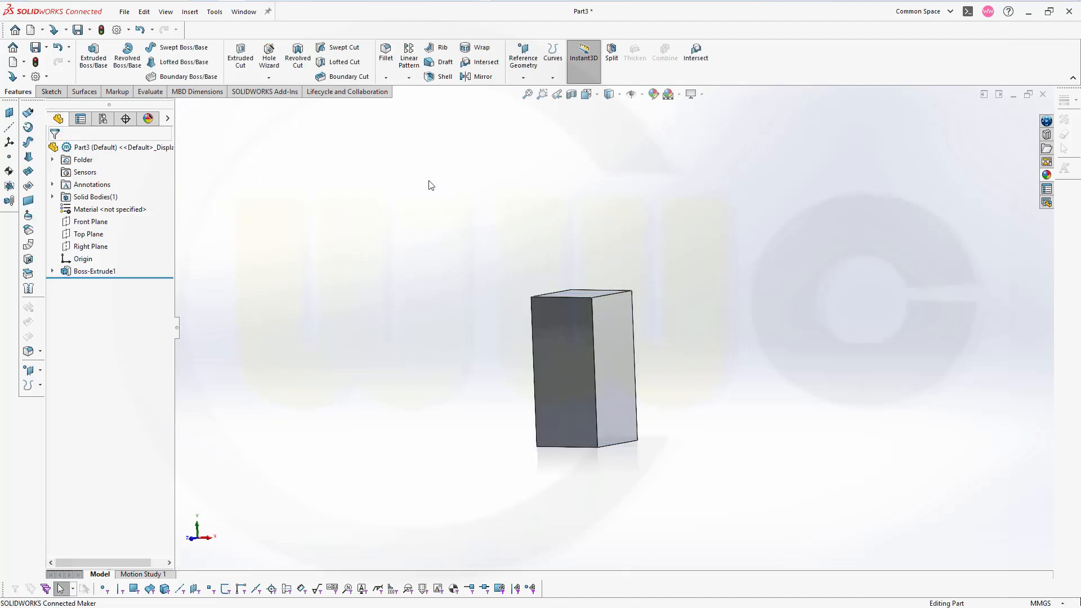
# - Add a full round fillet over the block's top face, using its two opposite faces along the X direction as side faces
pyautogui.click(386, 53)
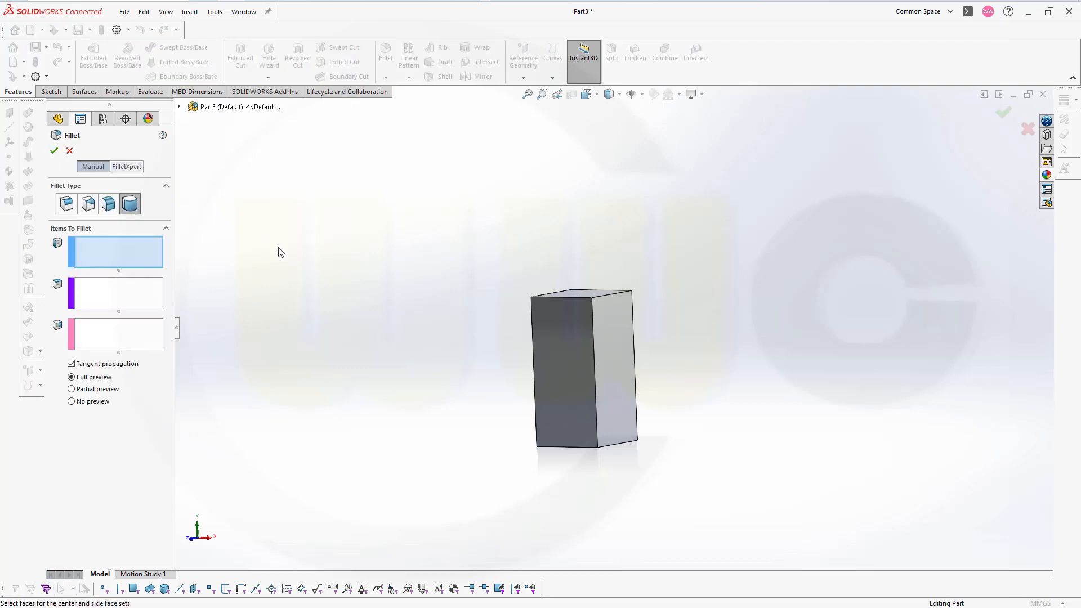
pyautogui.click(610, 358)
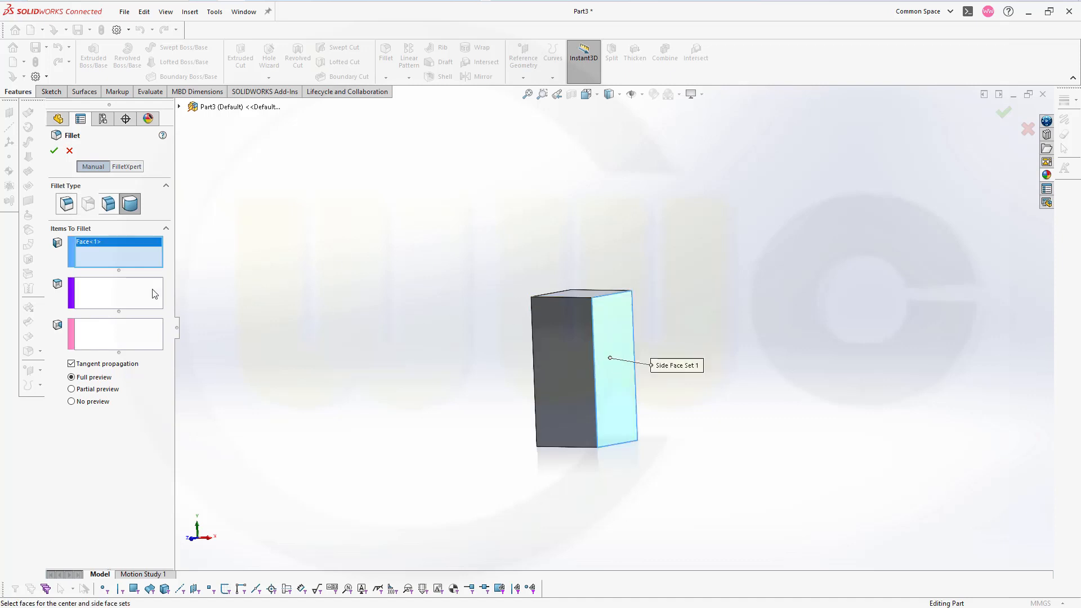
pyautogui.click(582, 293)
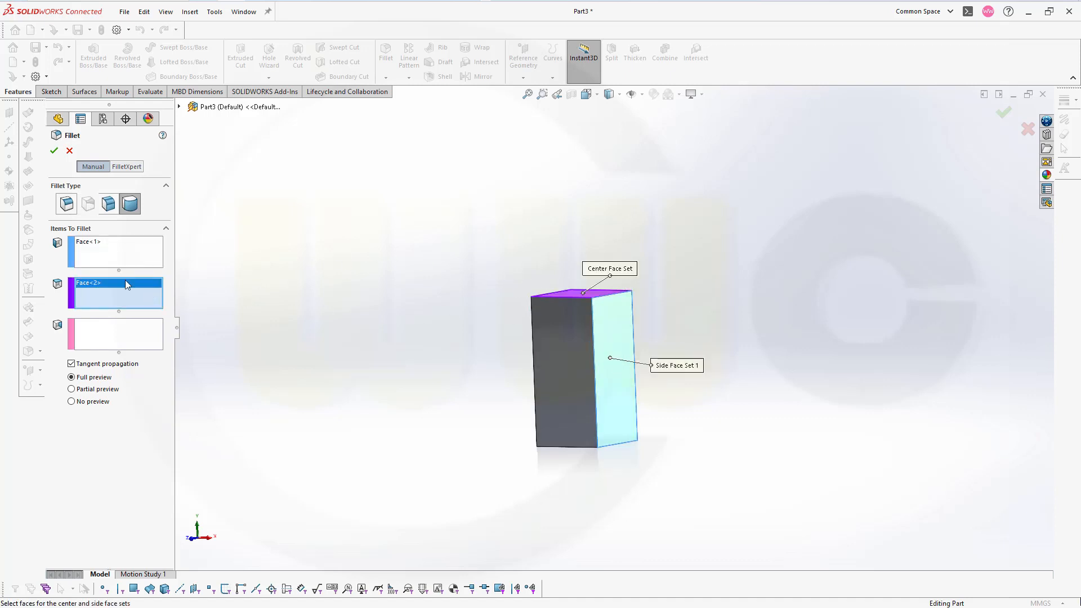
pyautogui.moveTo(309, 304); pyautogui.dragTo(387, 305, button='middle')
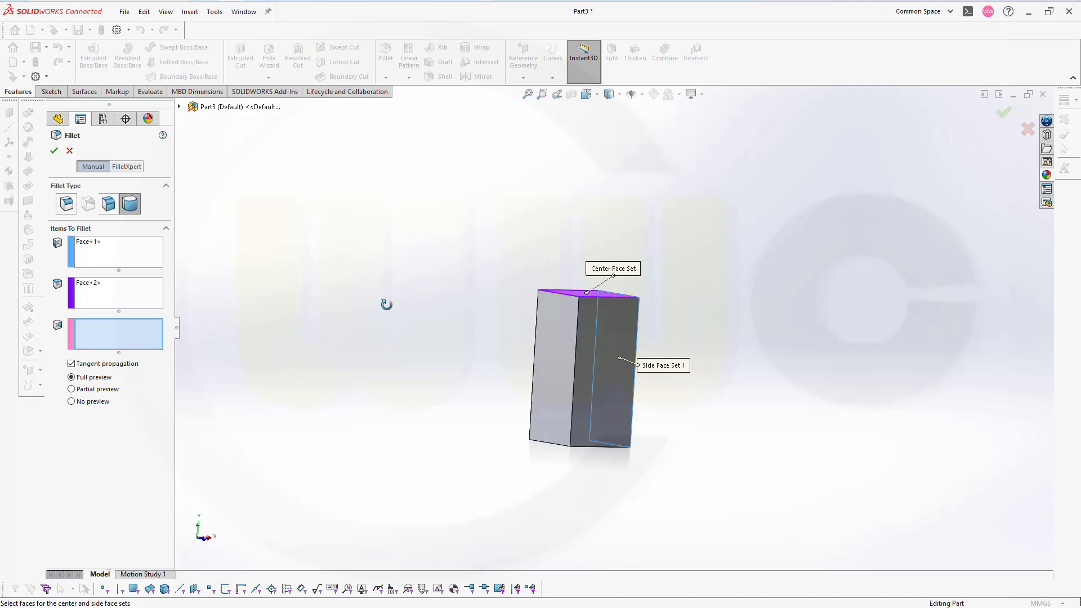
pyautogui.click(544, 340)
pyautogui.moveTo(444, 322); pyautogui.dragTo(235, 255, button='middle')
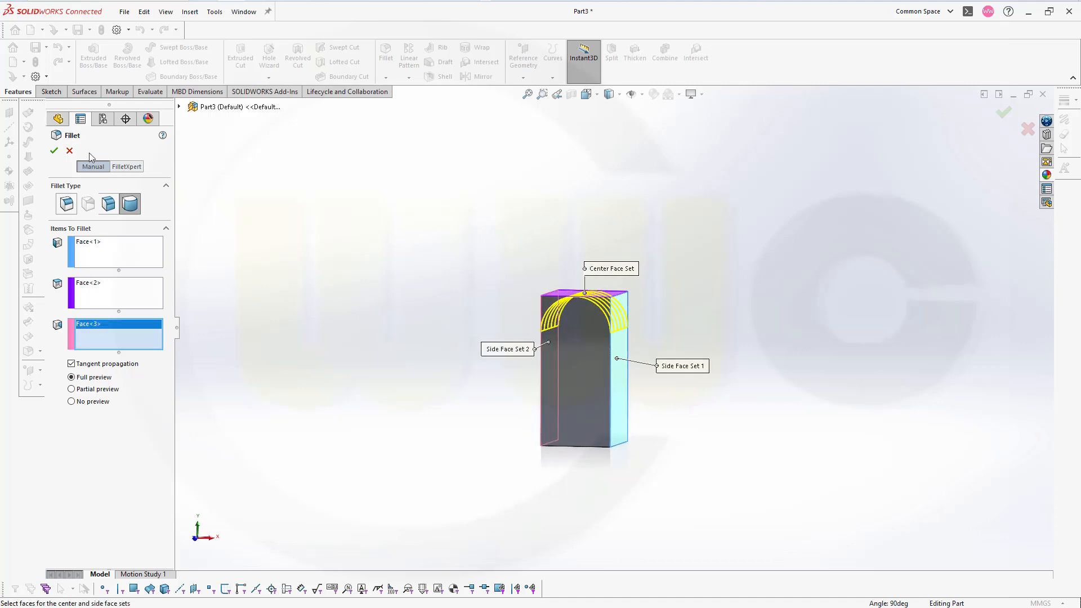
pyautogui.click(54, 151)
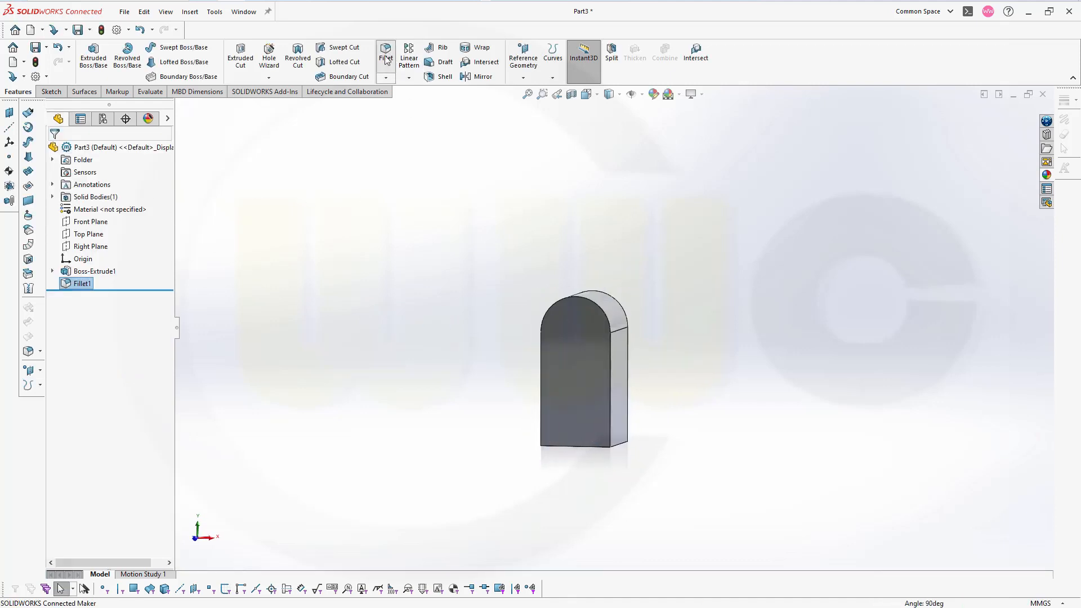
# - Add a full round fillet across the block's bottom face, using the front and back faces as side faces
pyautogui.press('Return')
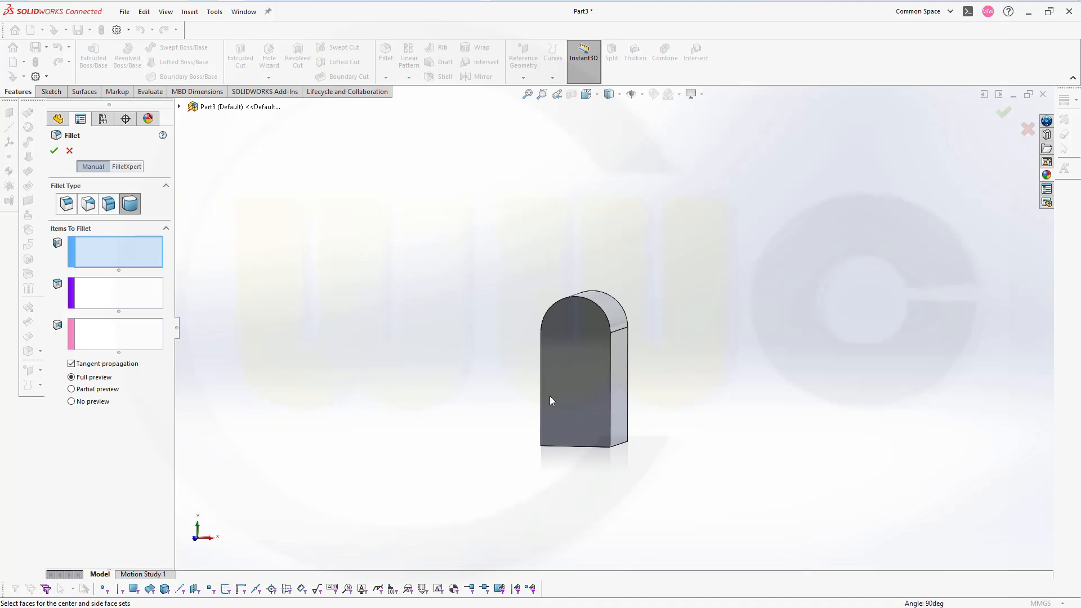
pyautogui.click(579, 398)
pyautogui.click(144, 299)
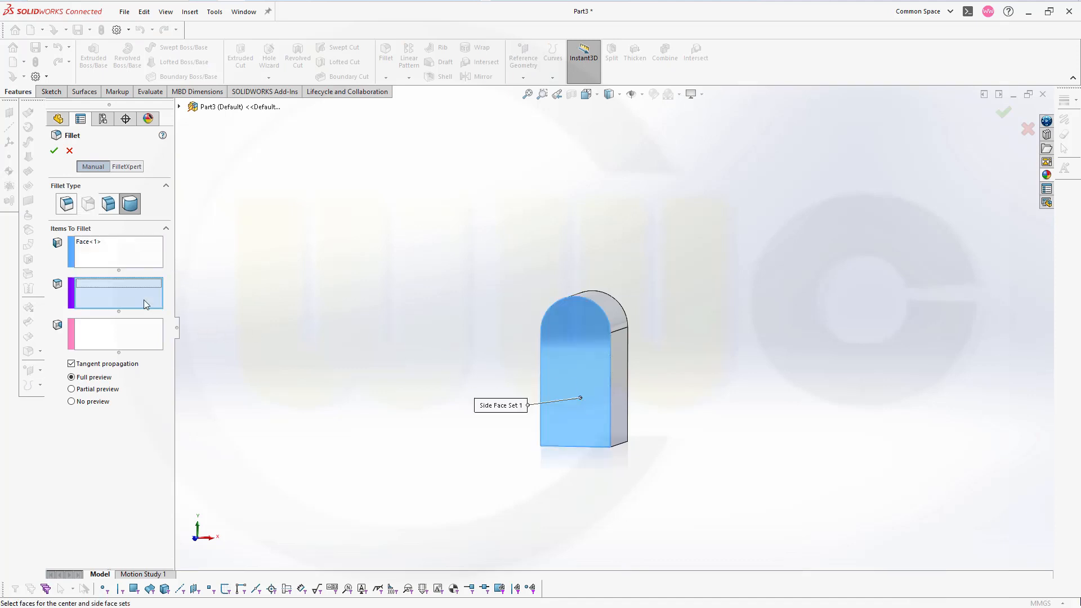
pyautogui.moveTo(372, 360); pyautogui.dragTo(337, 281, button='middle')
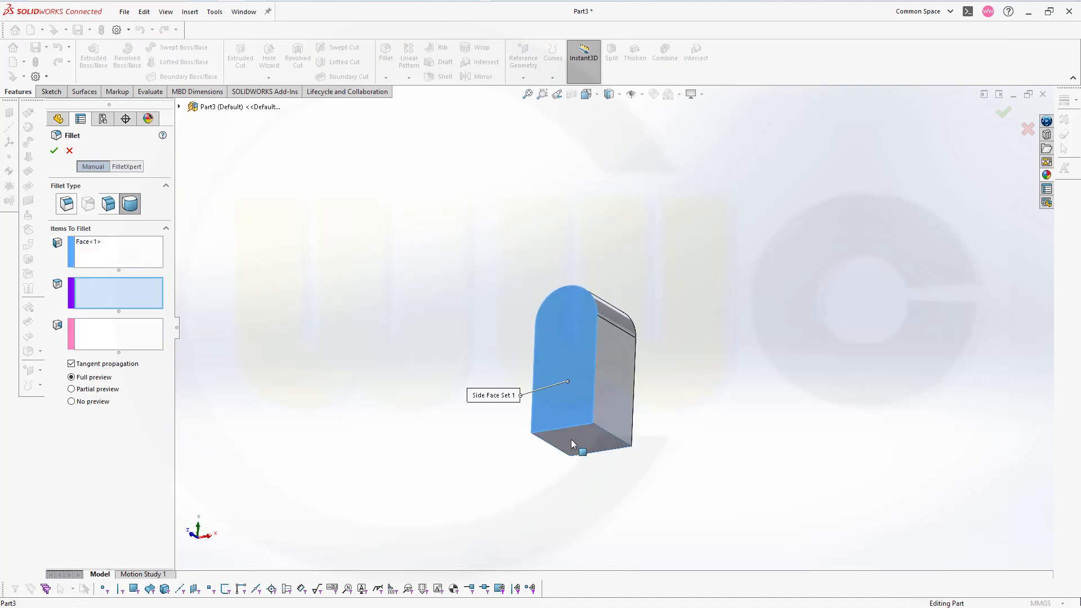
pyautogui.click(570, 442)
pyautogui.moveTo(444, 357); pyautogui.dragTo(335, 356, button='middle')
pyautogui.click(161, 345)
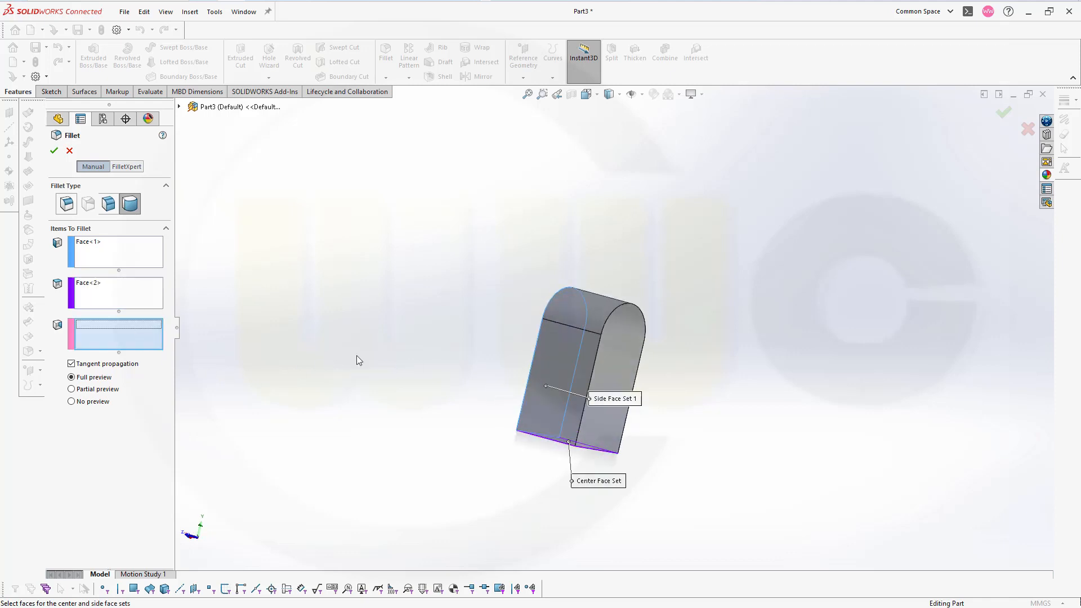
pyautogui.click(620, 368)
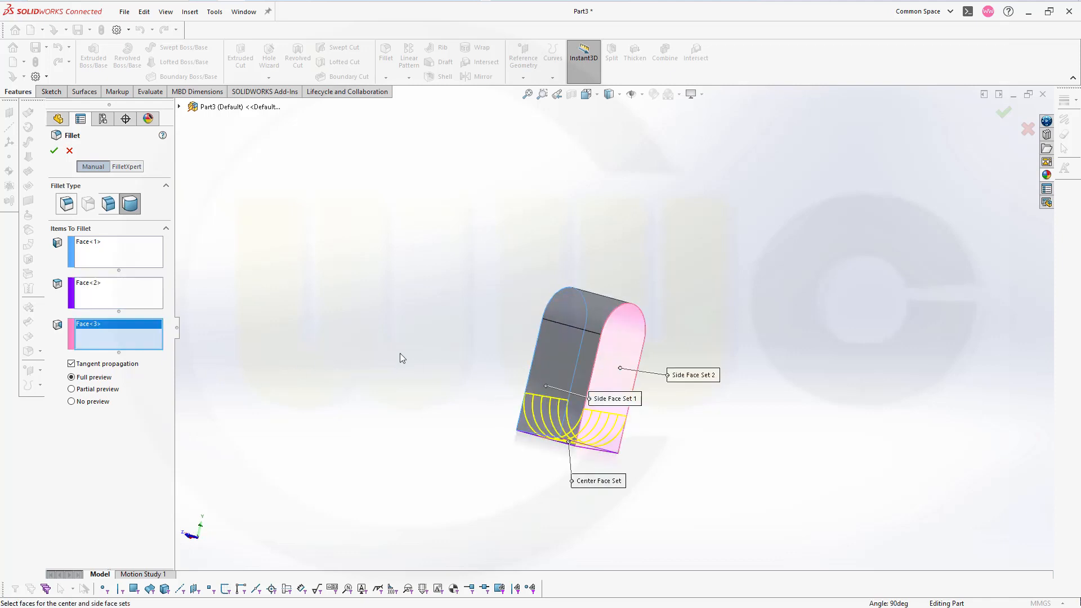
pyautogui.click(54, 151)
pyautogui.moveTo(356, 317); pyautogui.dragTo(433, 378, button='middle')
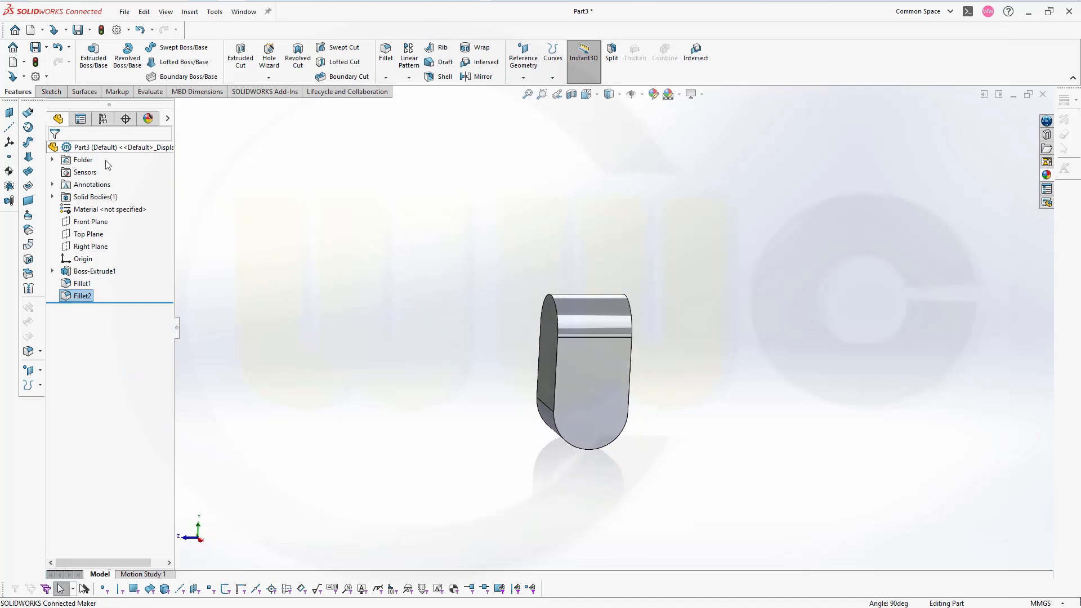
# - Start a sketch on the Right Plane and draw a circle about 35 mm in diameter beside the body
pyautogui.click(90, 247)
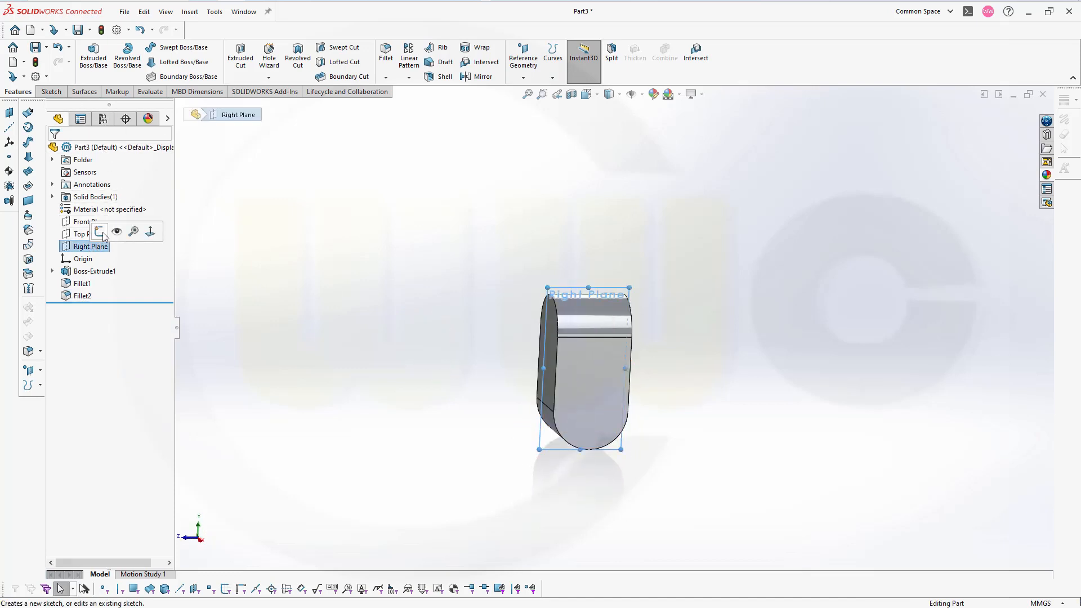
pyautogui.click(101, 232)
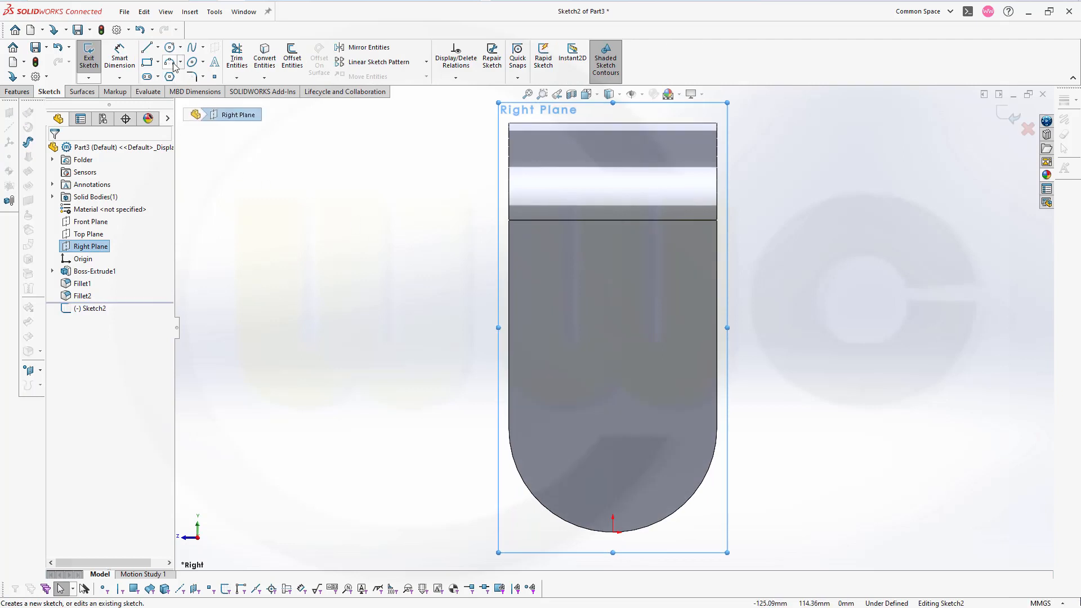
pyautogui.click(169, 48)
pyautogui.moveTo(860, 397)
pyautogui.mouseDown()
pyautogui.moveTo(923, 410)
pyautogui.moveTo(921, 401)
pyautogui.mouseUp()
pyautogui.press('Escape')
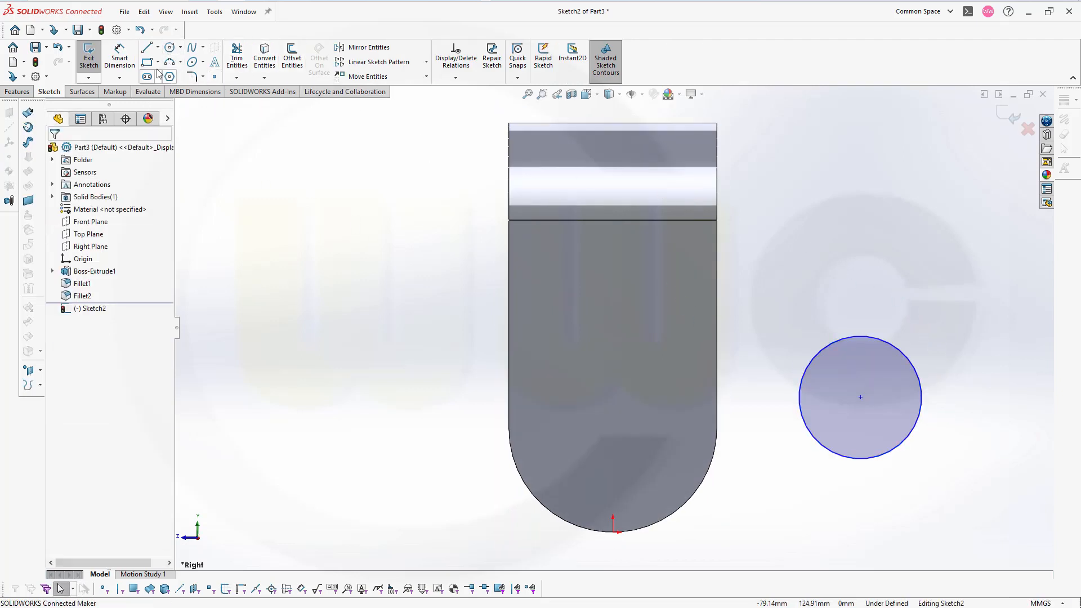
# - Dimension the circle's diameter to 60 mm
pyautogui.click(120, 56)
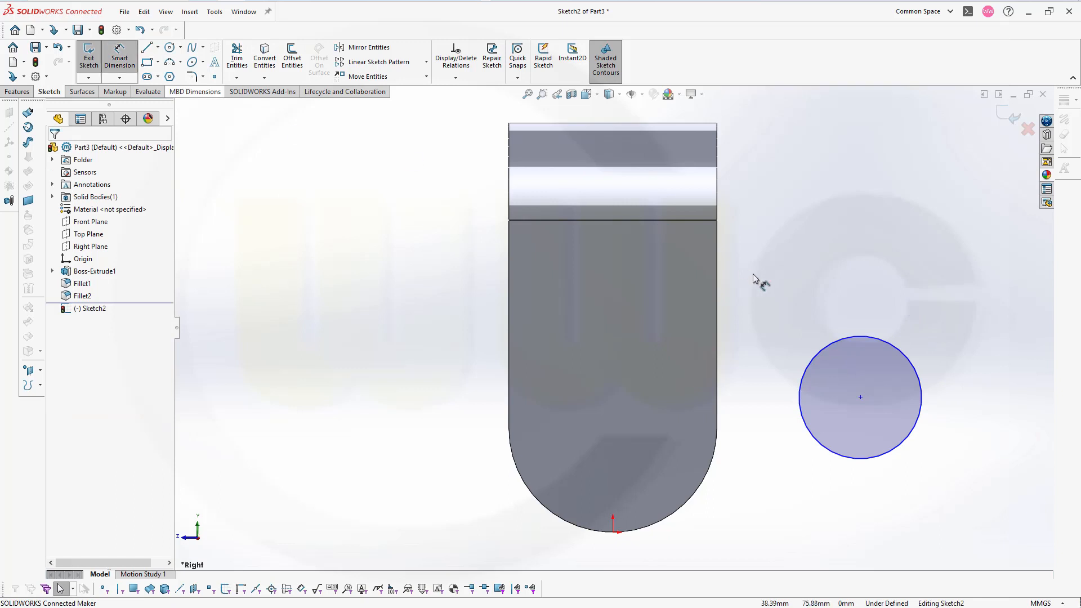
pyautogui.click(836, 343)
pyautogui.click(904, 315)
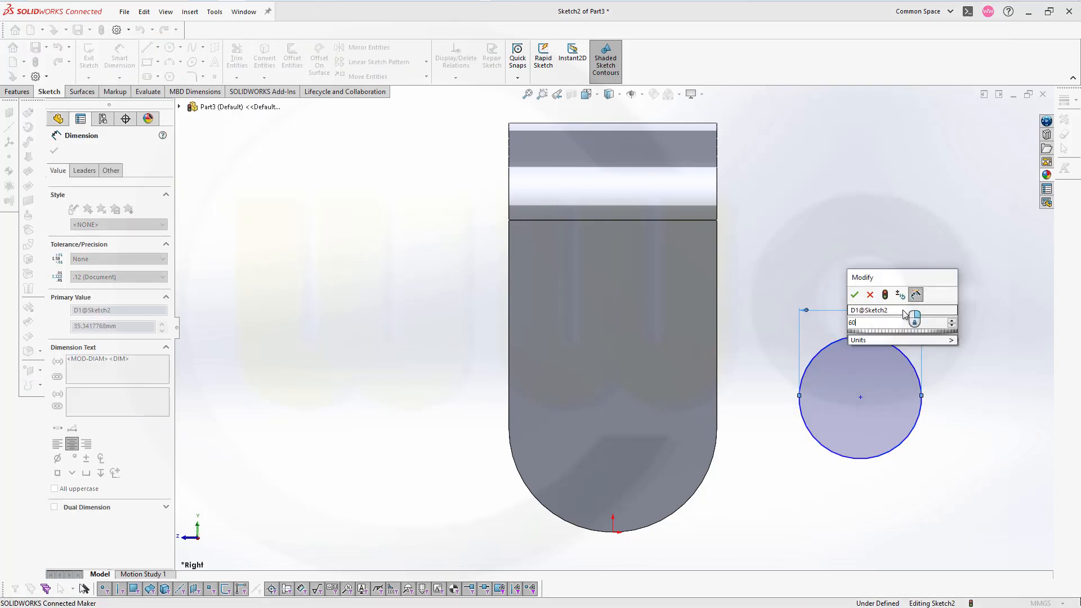
pyautogui.write('60')
pyautogui.press('Return')
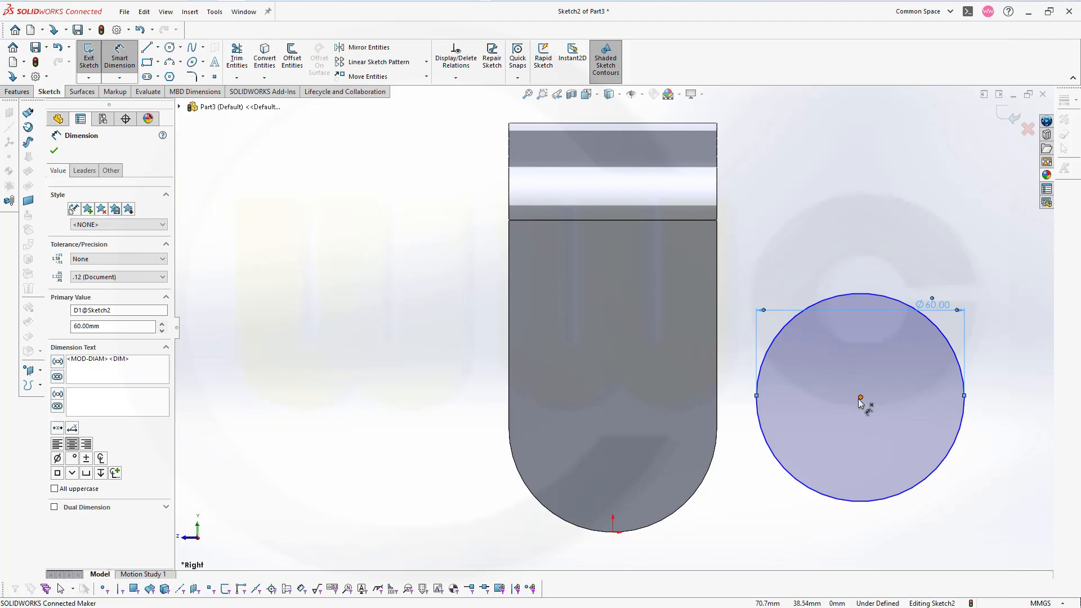
# - Dimension the vertical distance from the origin to the circle's centre as 30 mm
pyautogui.click(860, 397)
pyautogui.click(612, 533)
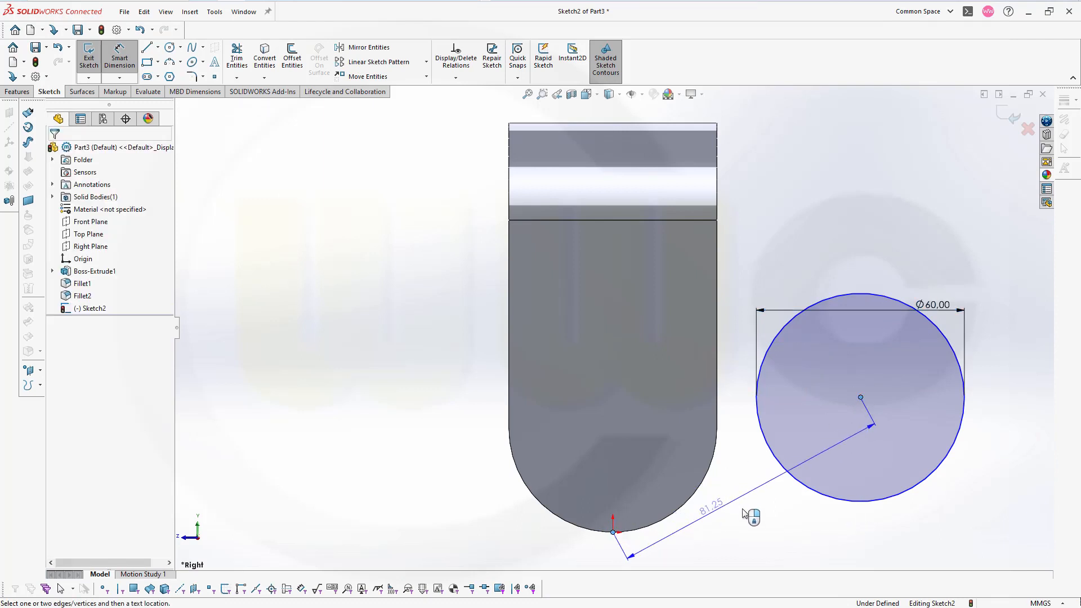
pyautogui.click(1002, 442)
pyautogui.write('30')
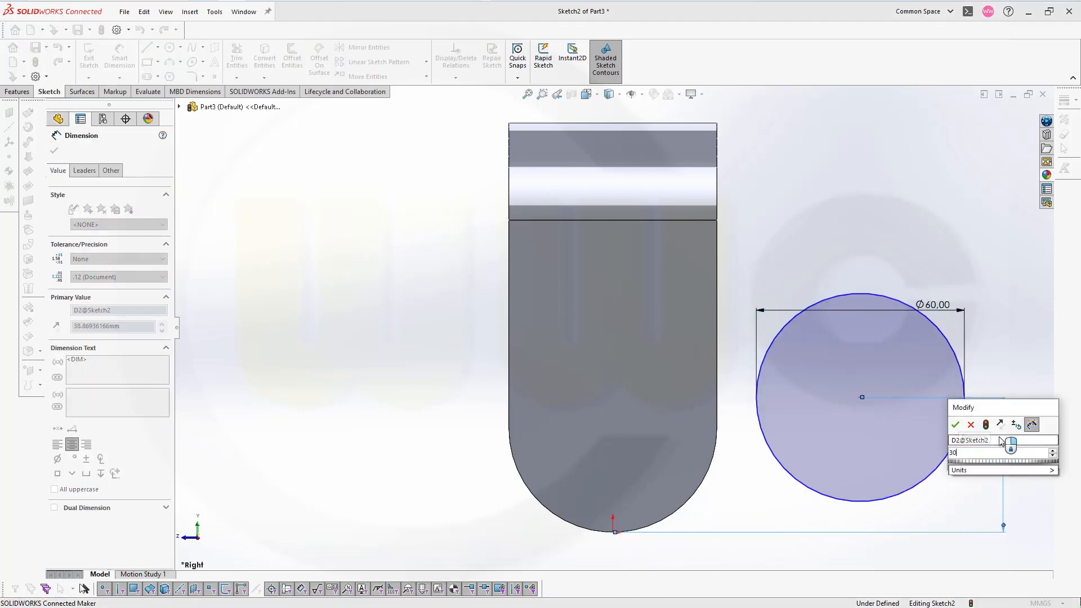
pyautogui.press('Return')
pyautogui.press('Escape')
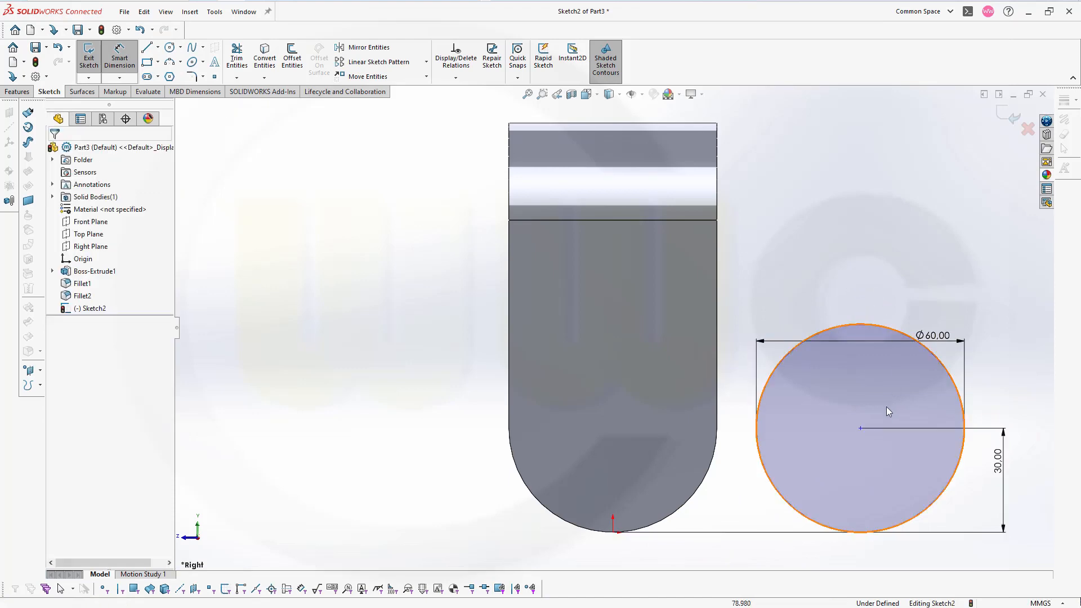
# - Add a vertical relation between the circle's centre and the origin, and close the sketch
pyautogui.click(860, 429)
pyautogui.press('super')
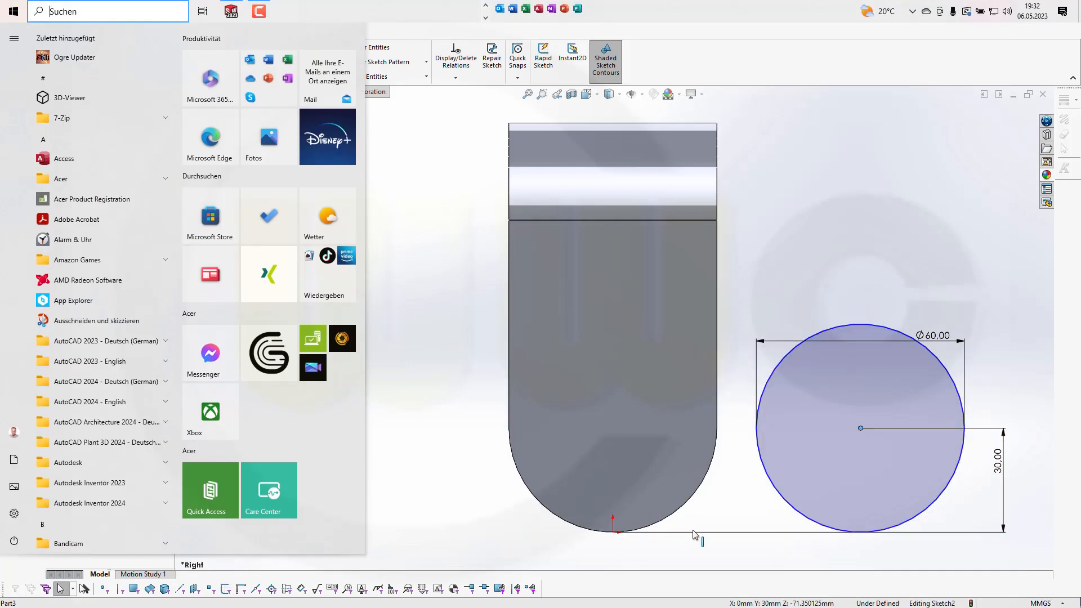
pyautogui.click(466, 426)
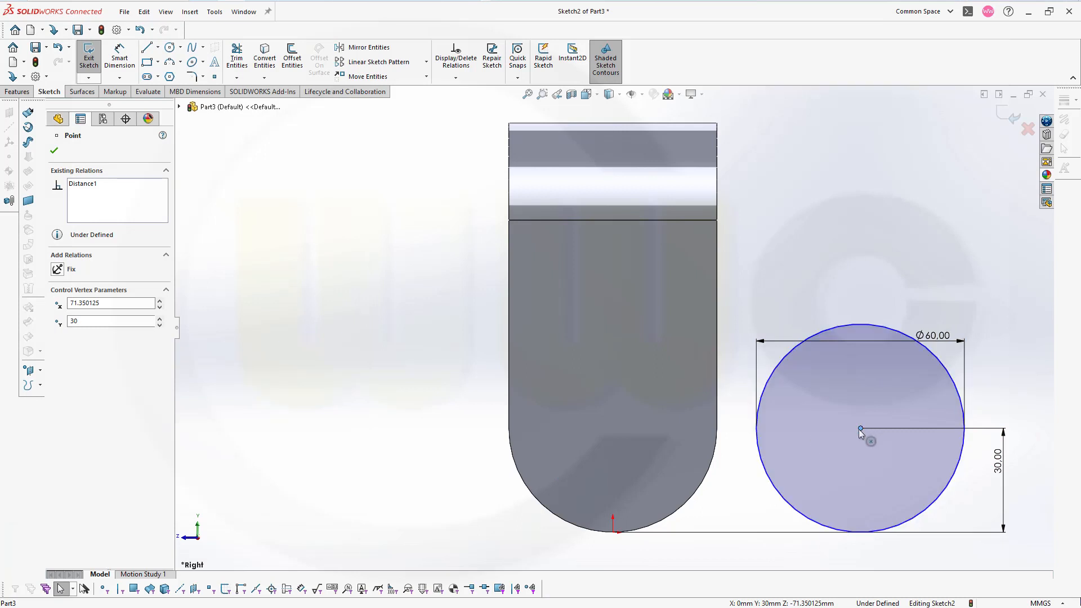
pyautogui.keyDown('ctrl'); pyautogui.click(613, 532); pyautogui.keyUp('ctrl')
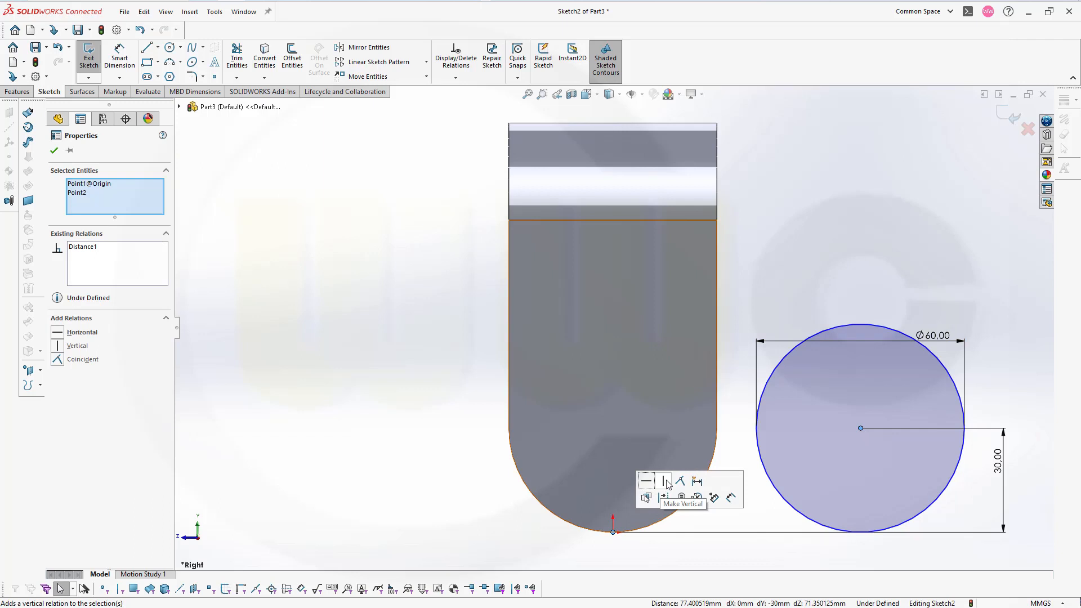
pyautogui.click(665, 481)
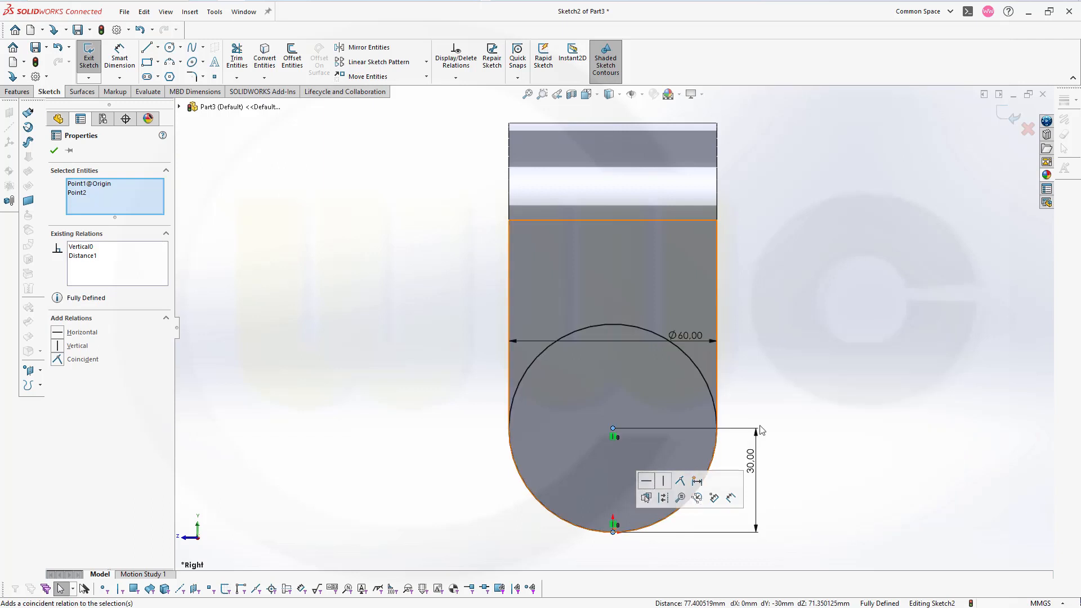
pyautogui.click(1011, 121)
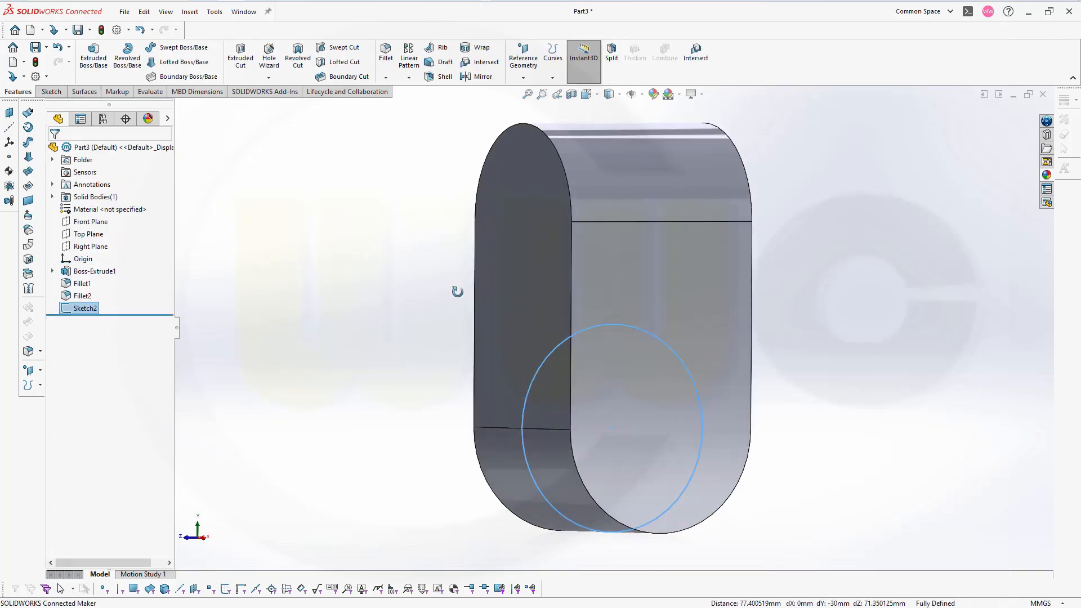
# - Extrude the 60 mm circle 60 mm from the mid plane, merging the result with the body
pyautogui.click(101, 62)
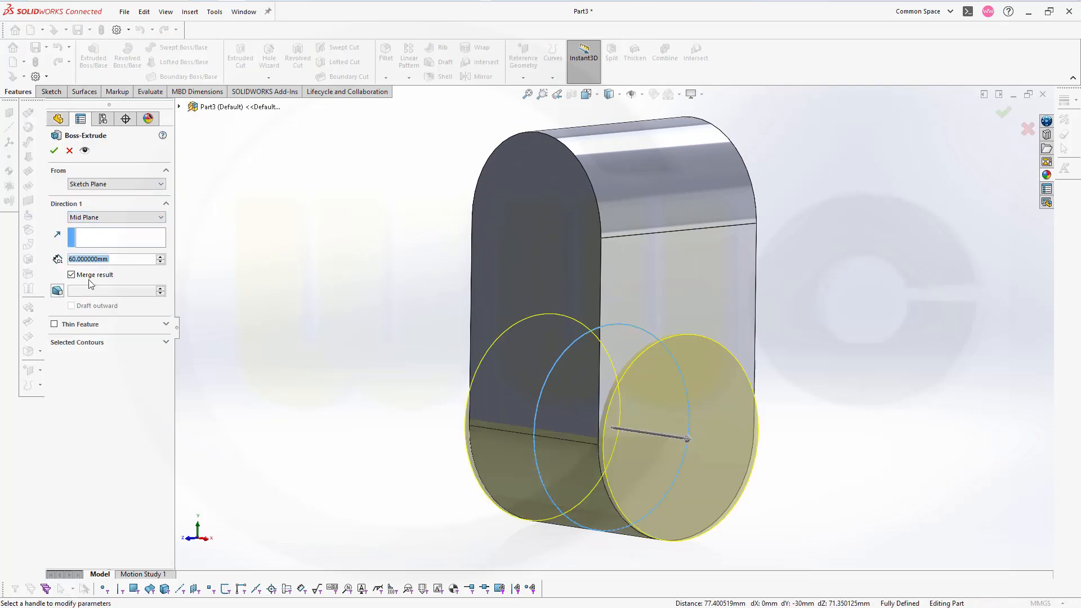
pyautogui.click(54, 151)
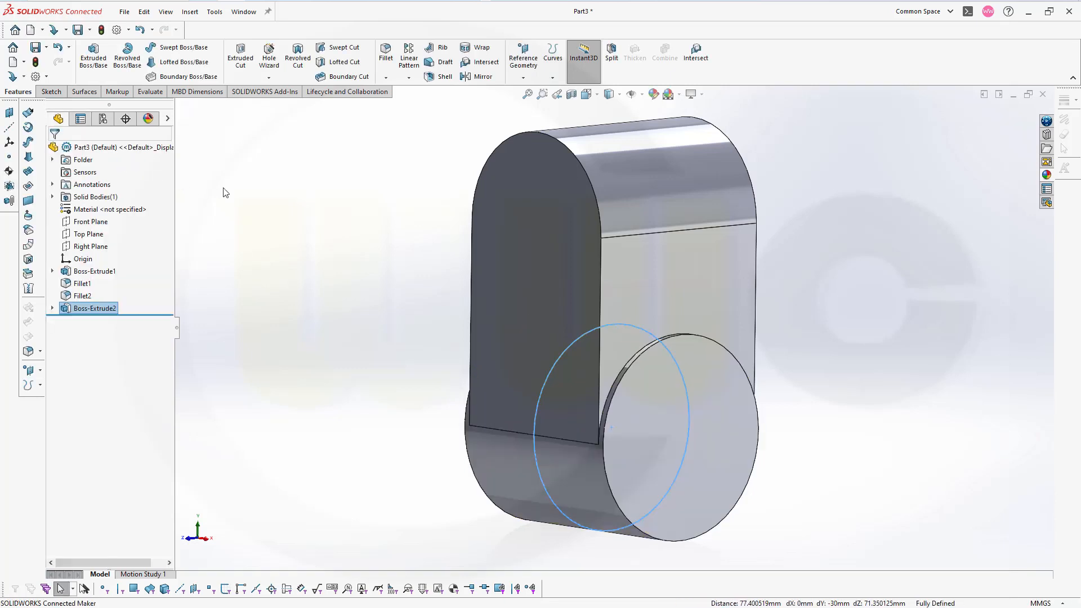
pyautogui.moveTo(223, 195); pyautogui.dragTo(319, 164, button='middle')
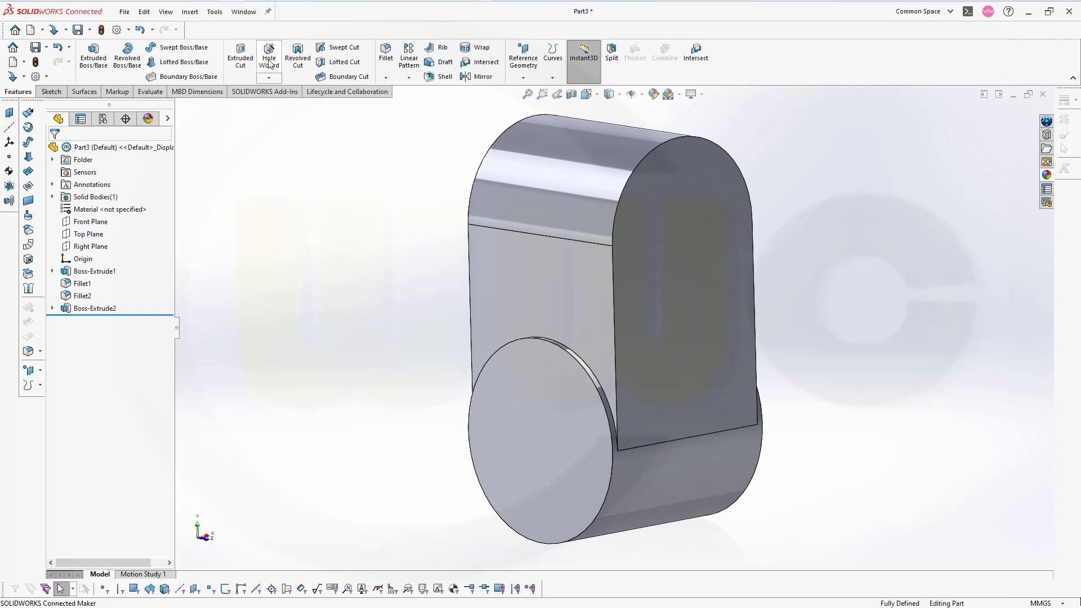
# - Add a simple 30 mm diameter Through All hole on the front face with Hole Wizard, centred on the rounded top end
pyautogui.click(269, 56)
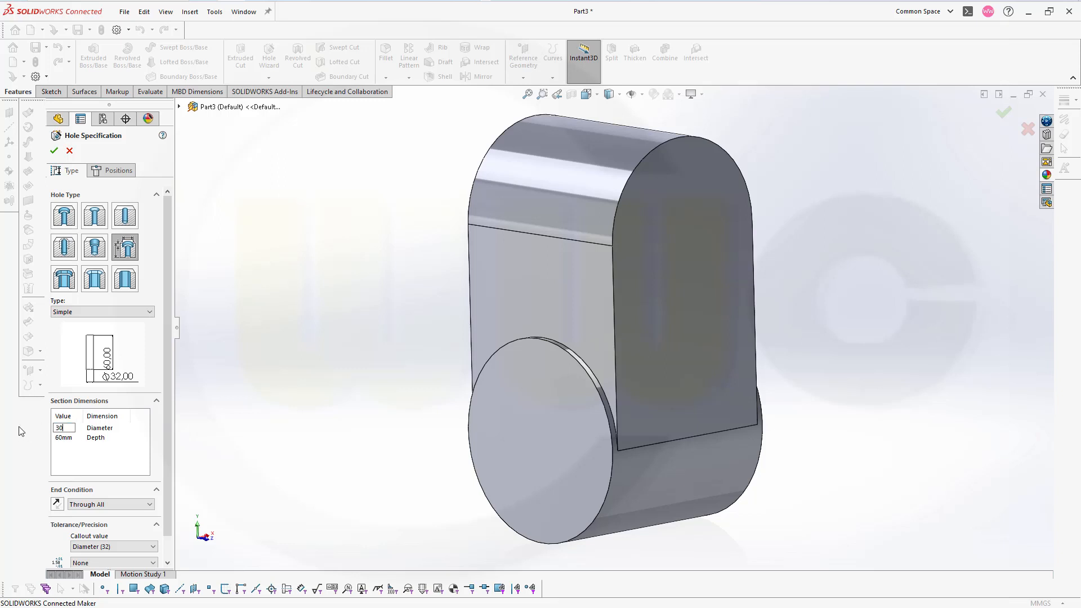
pyautogui.press('Return')
pyautogui.click(119, 171)
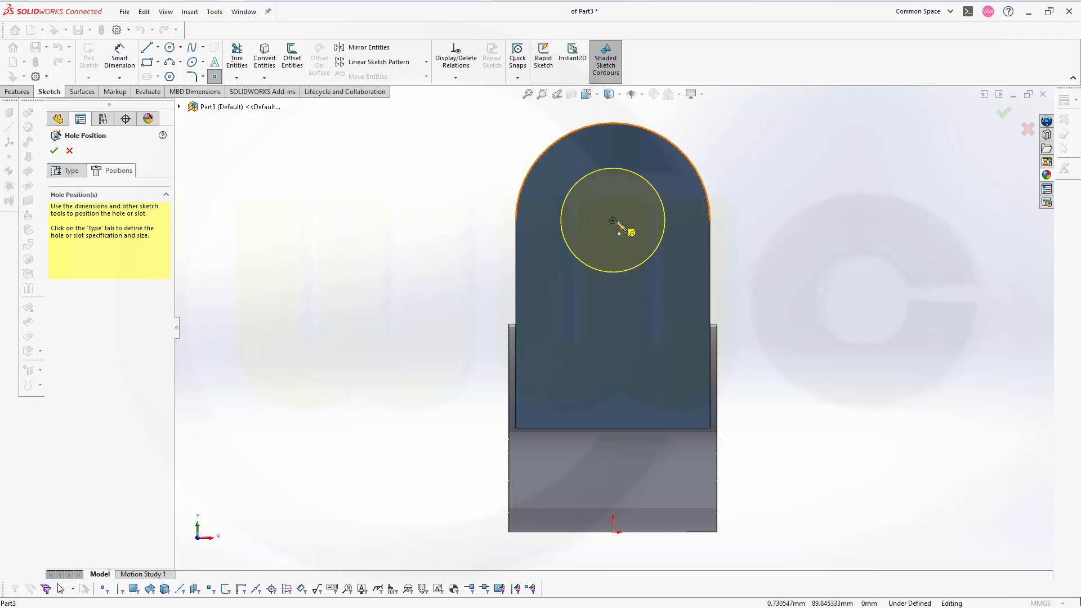
pyautogui.click(618, 225)
pyautogui.click(1005, 117)
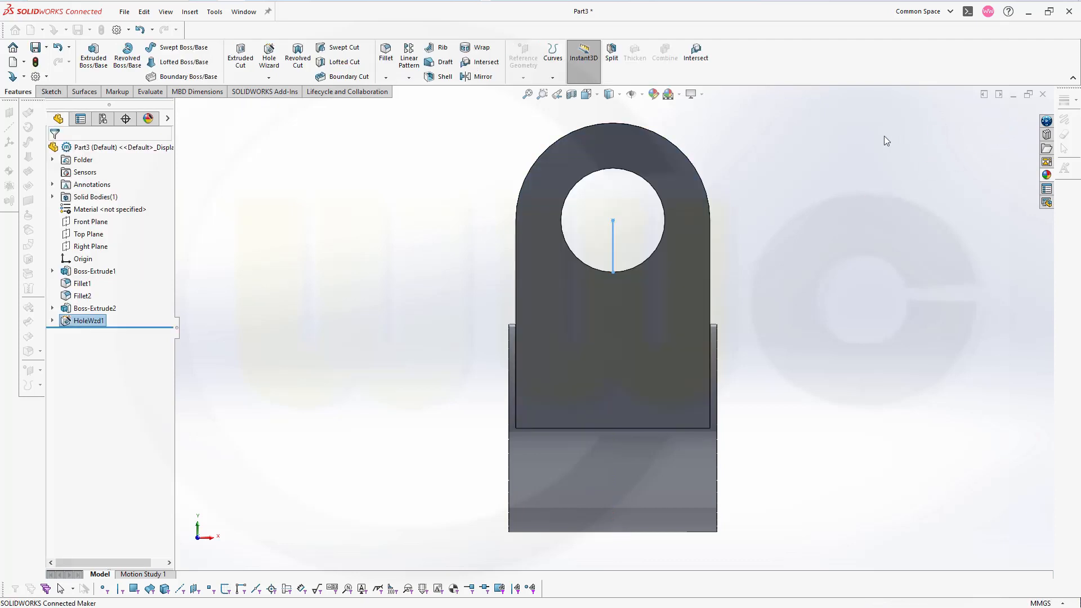
# - Add a simple 32 mm diameter Through All hole with Hole Wizard, centred on the lower cylinder's circular face
pyautogui.moveTo(738, 211); pyautogui.dragTo(801, 244, button='middle')
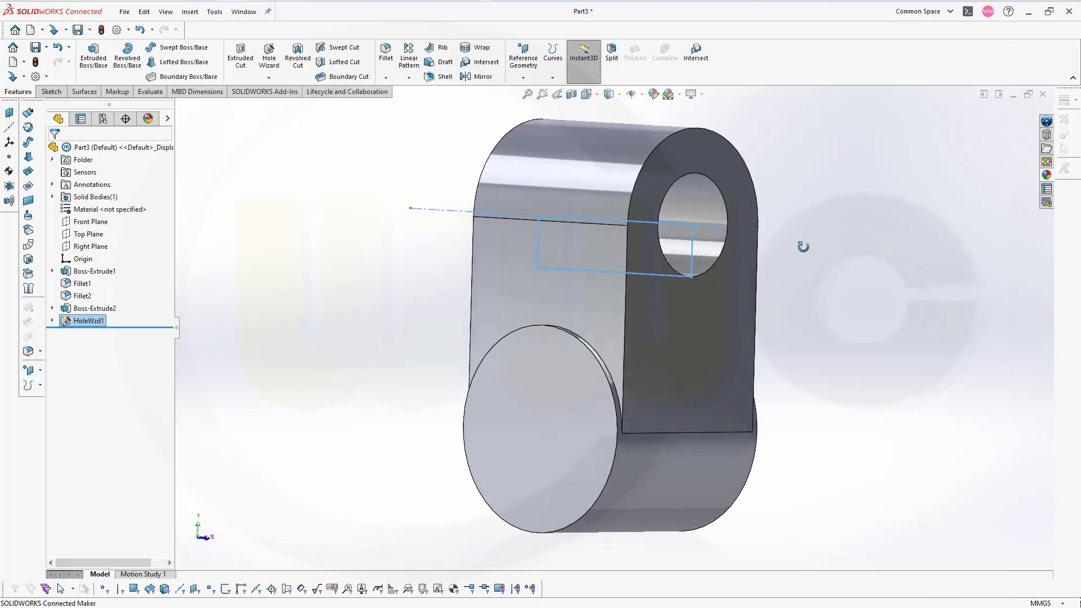
pyautogui.click(383, 326)
pyautogui.click(270, 59)
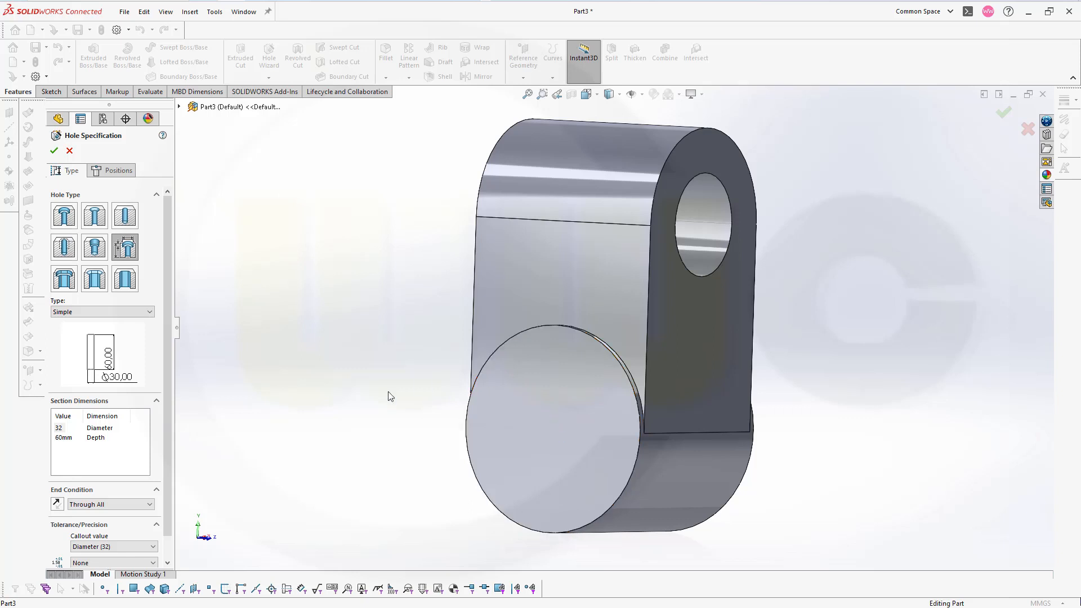
pyautogui.moveTo(386, 393); pyautogui.dragTo(314, 334, button='middle')
pyautogui.click(112, 170)
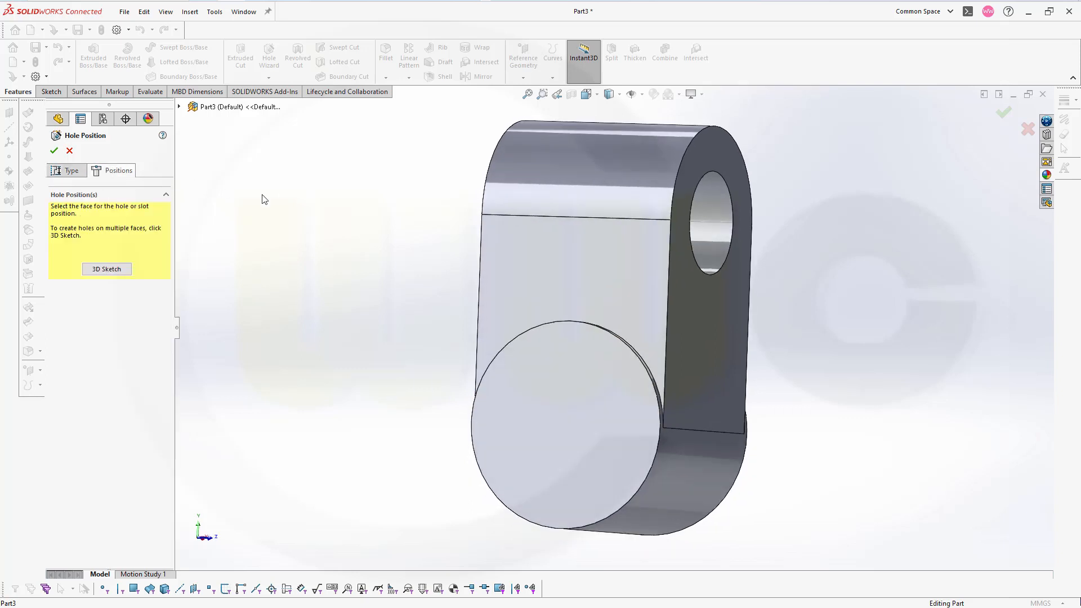
pyautogui.click(523, 380)
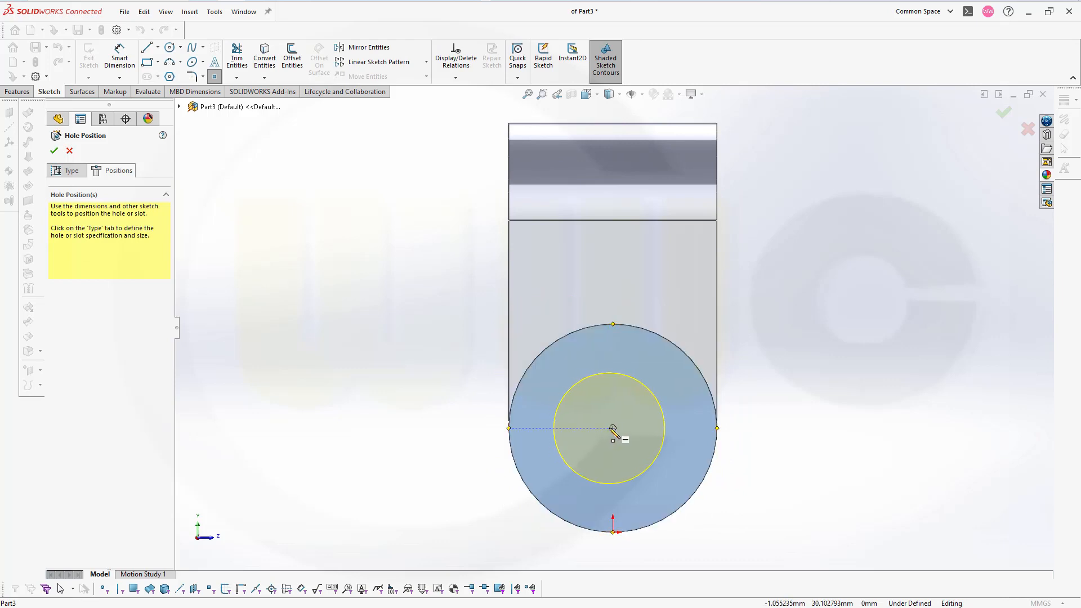
pyautogui.click(613, 429)
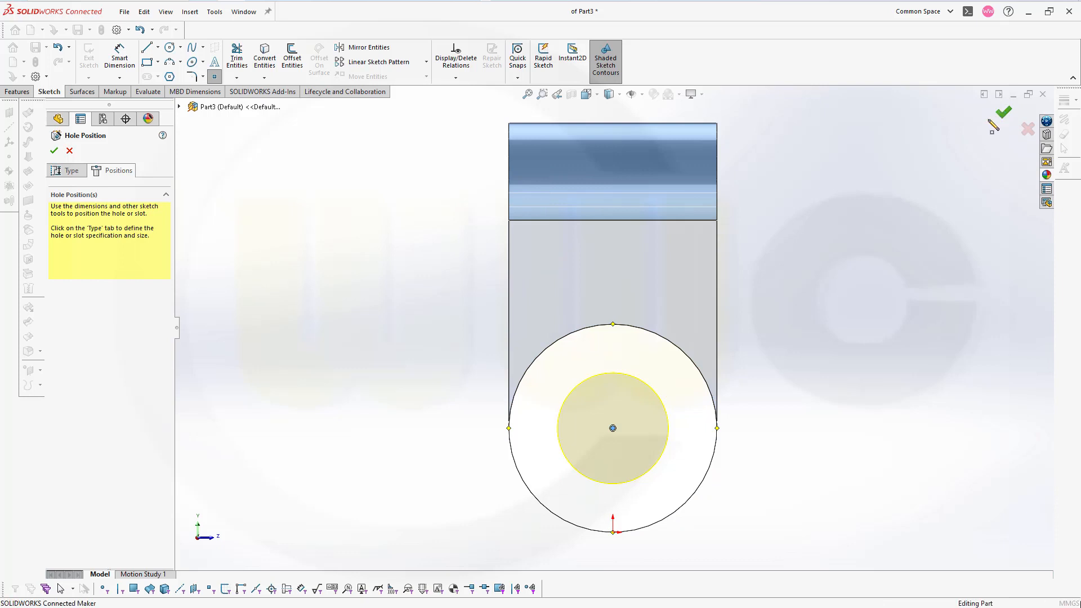
pyautogui.click(1003, 112)
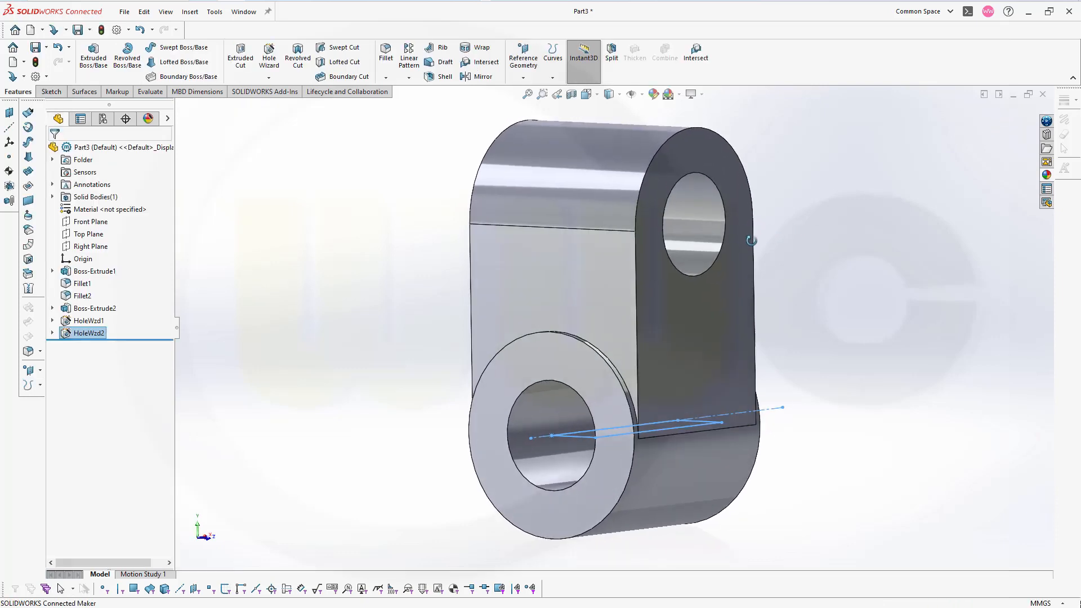